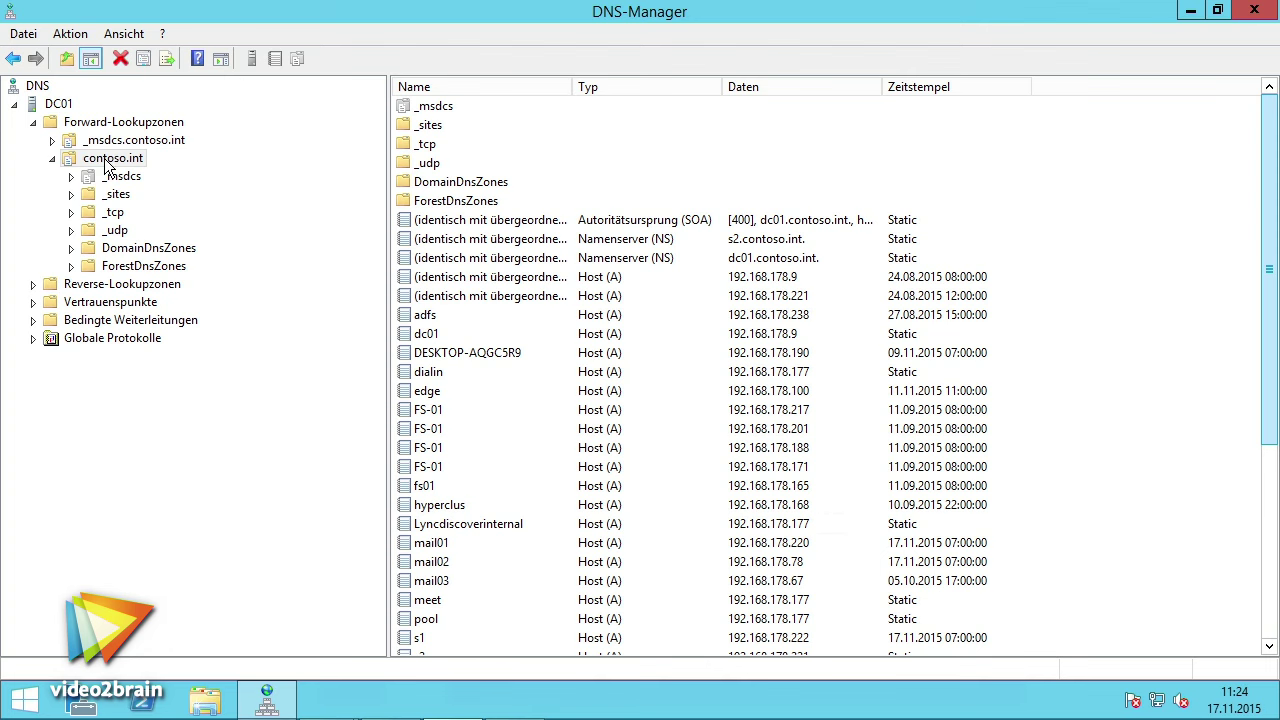
right_click(121, 166)
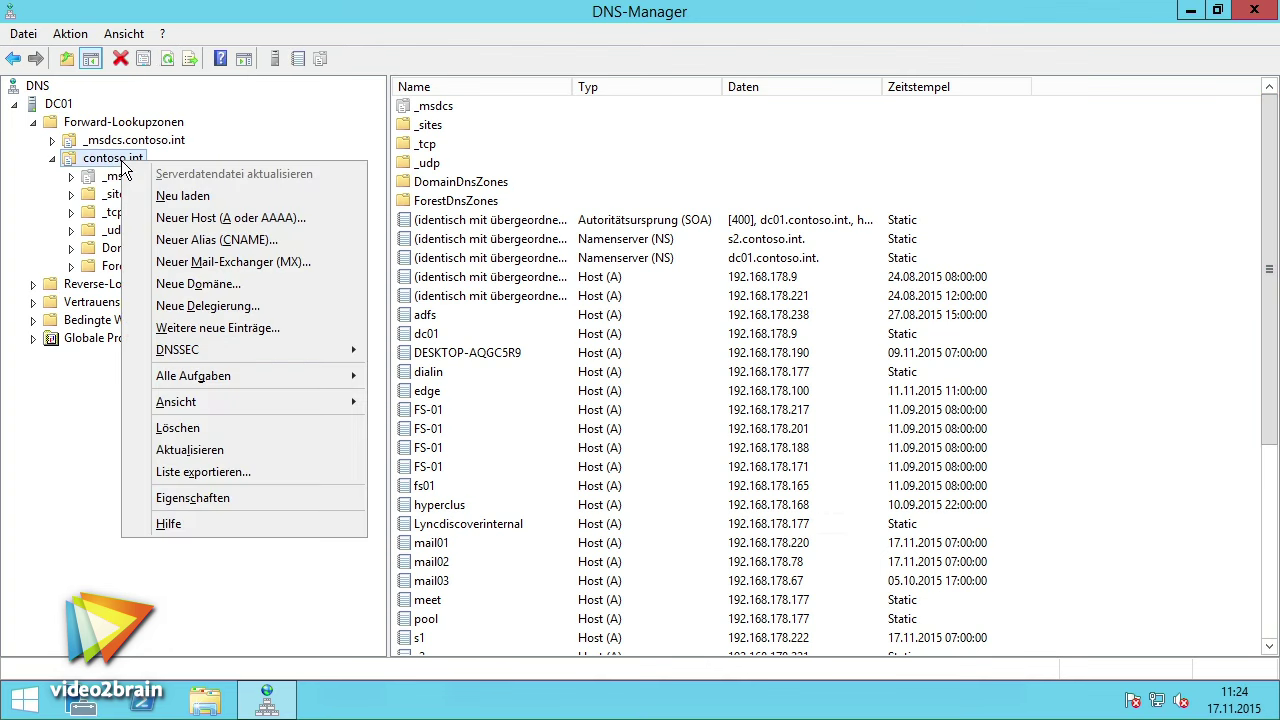
click(171, 219)
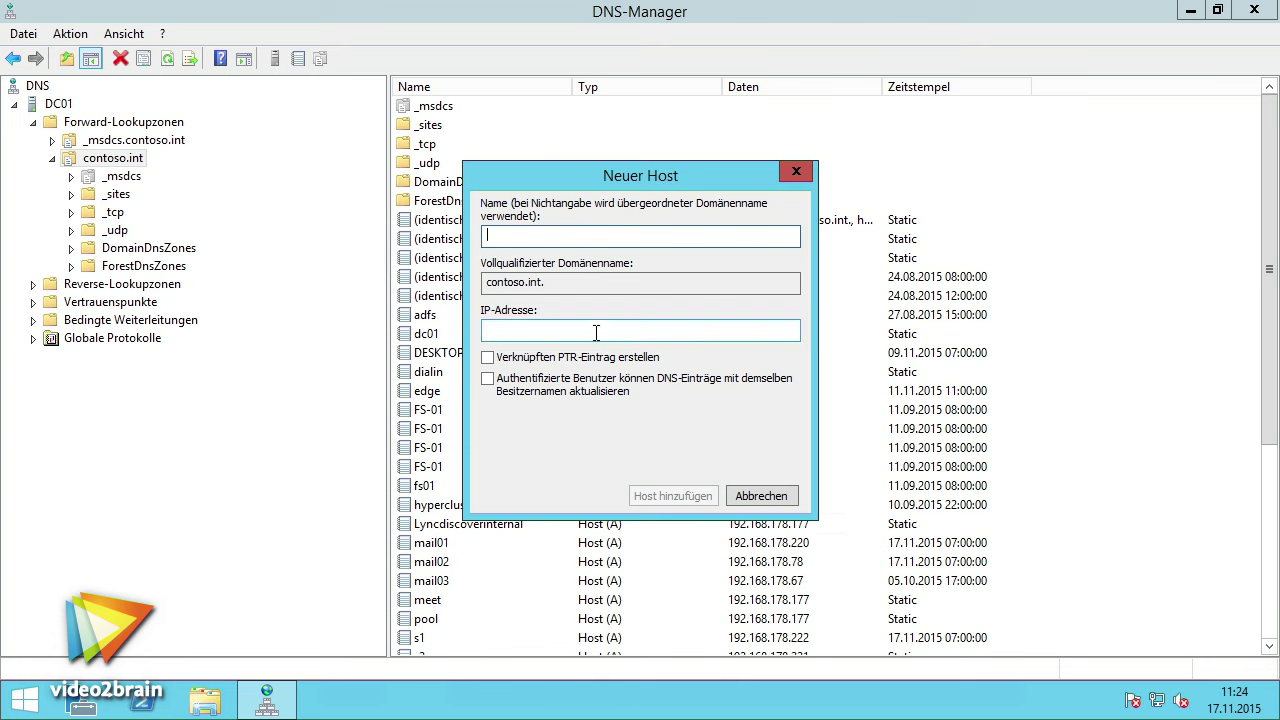
click(776, 495)
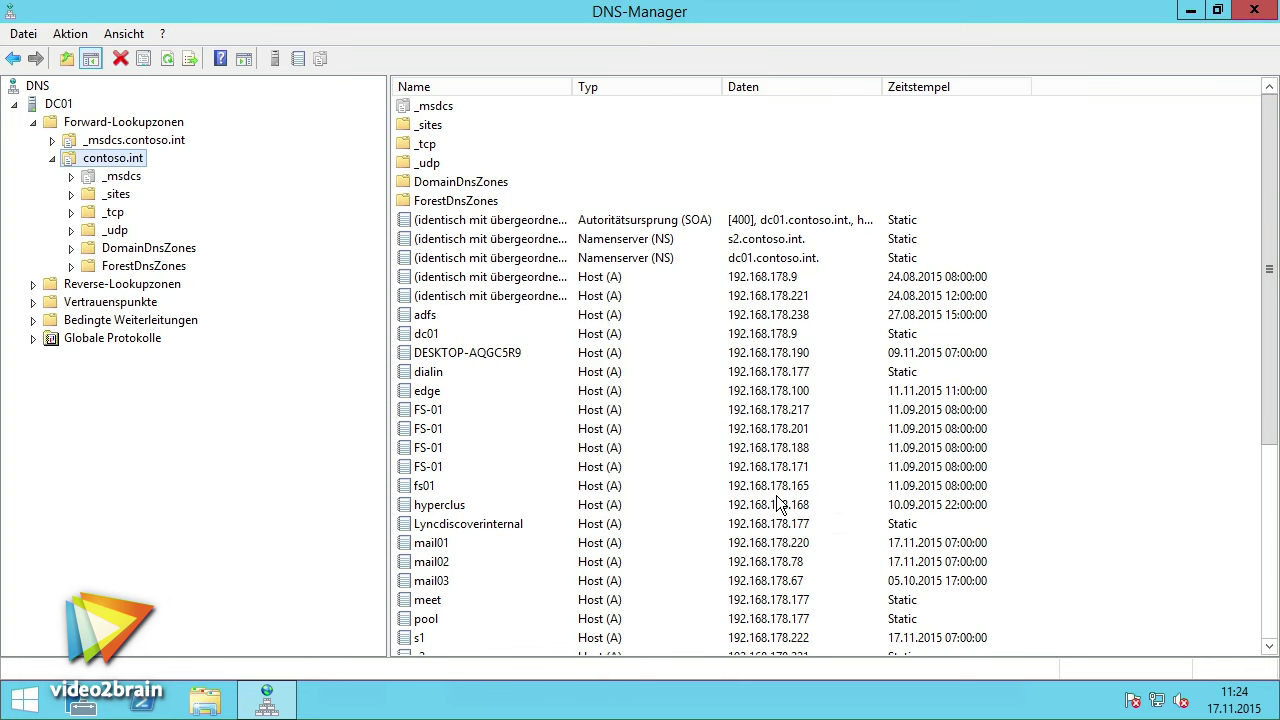
- Delete the Lyncdiscoverinternal host record from the contoso.int zone and confirm its removal
click(474, 527)
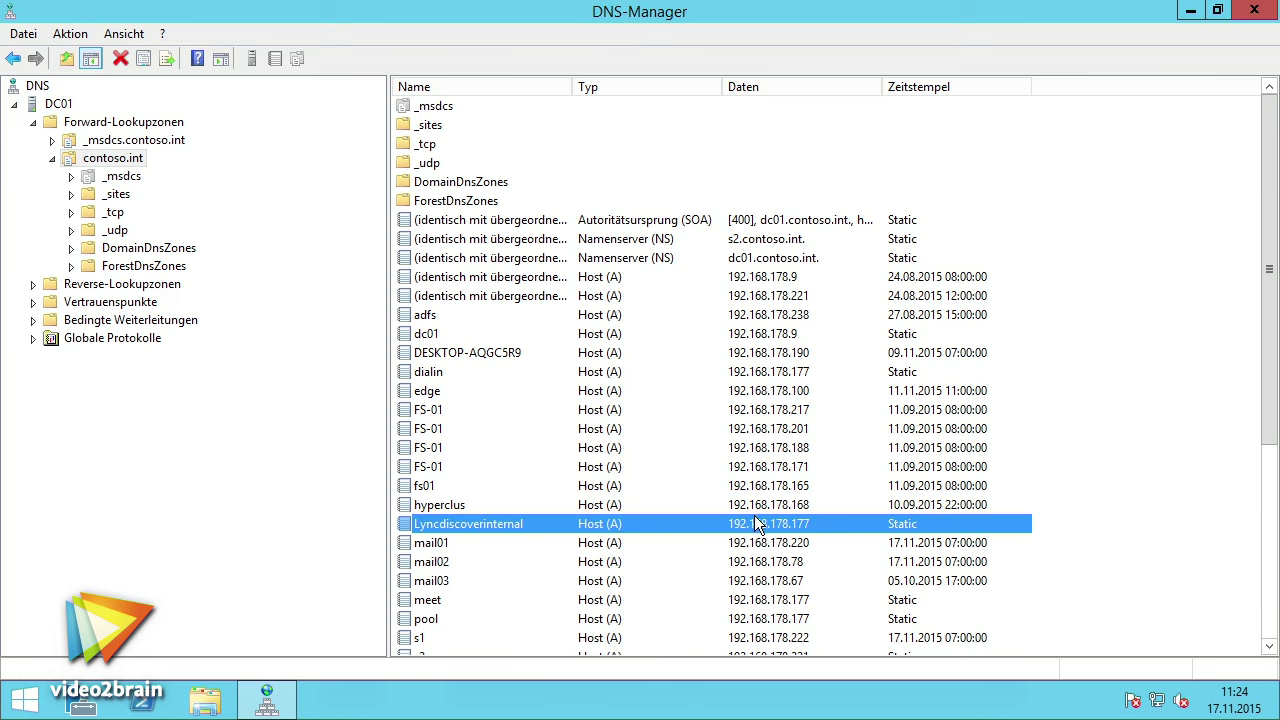
key(Delete)
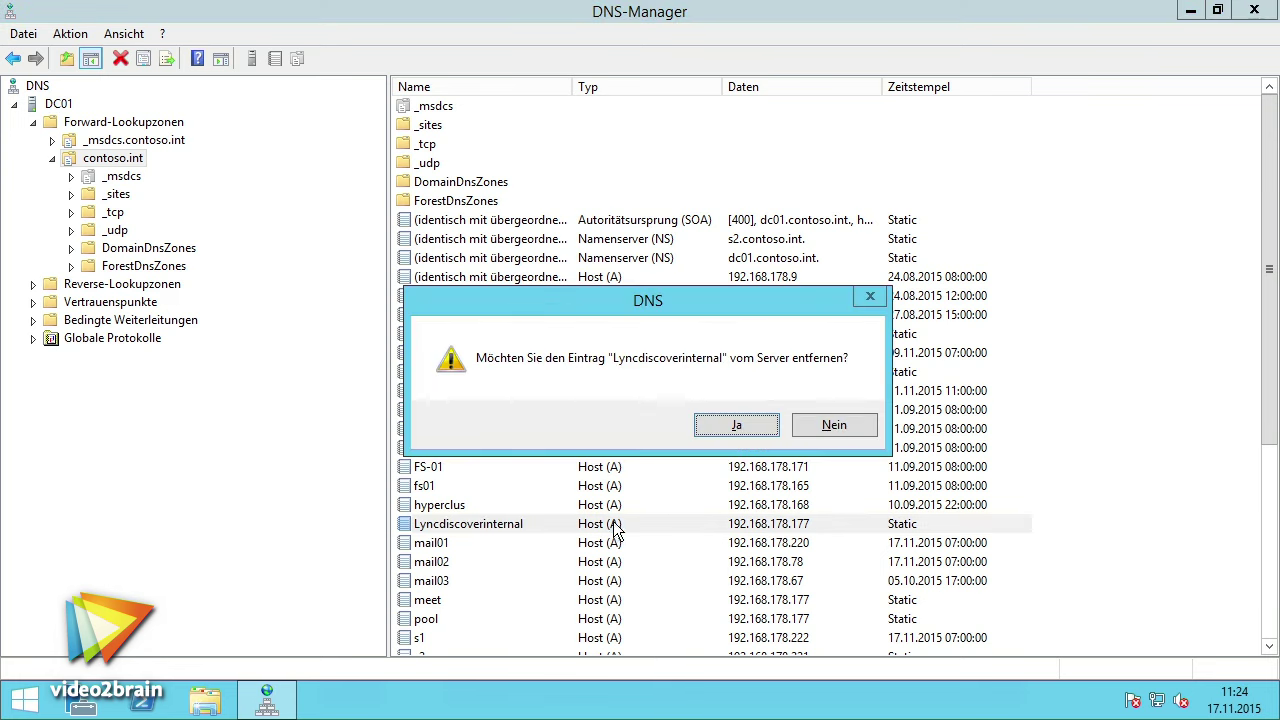
click(738, 425)
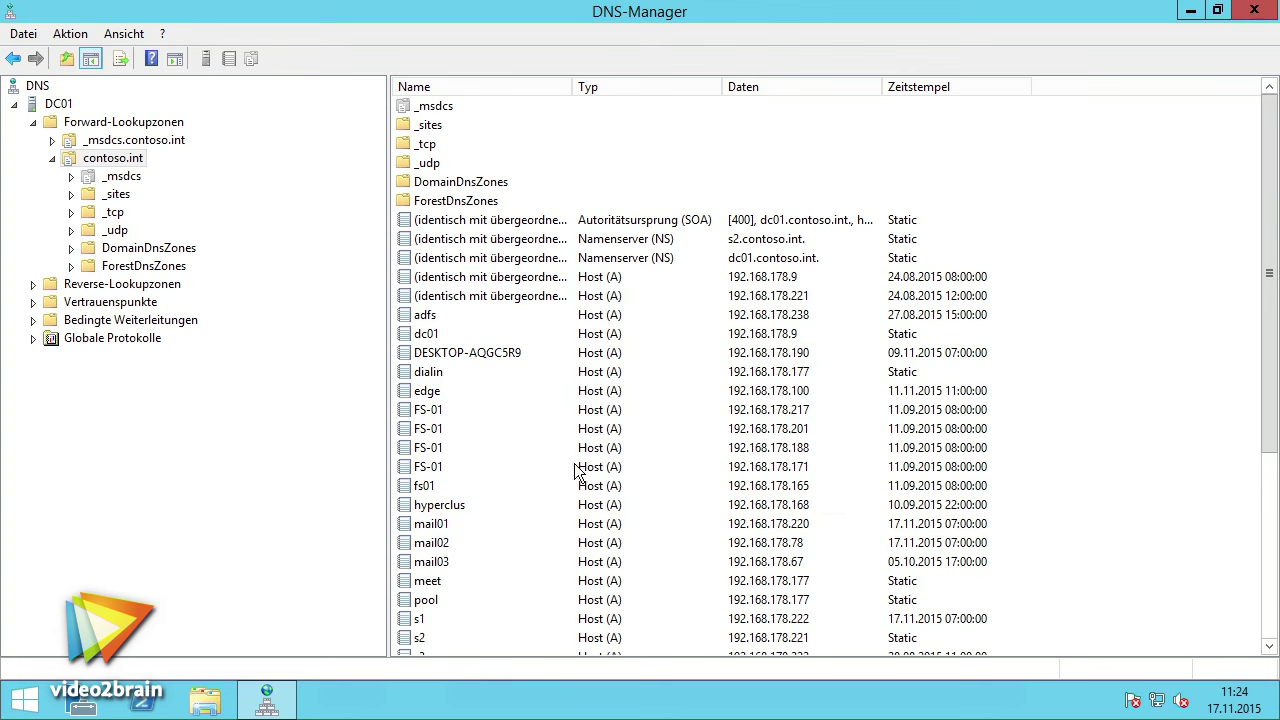
- Add a host record named lyncdiscoverinternal with IP address 192.168.178.155 to the contoso.int zone, then close the host dialog
right_click(135, 163)
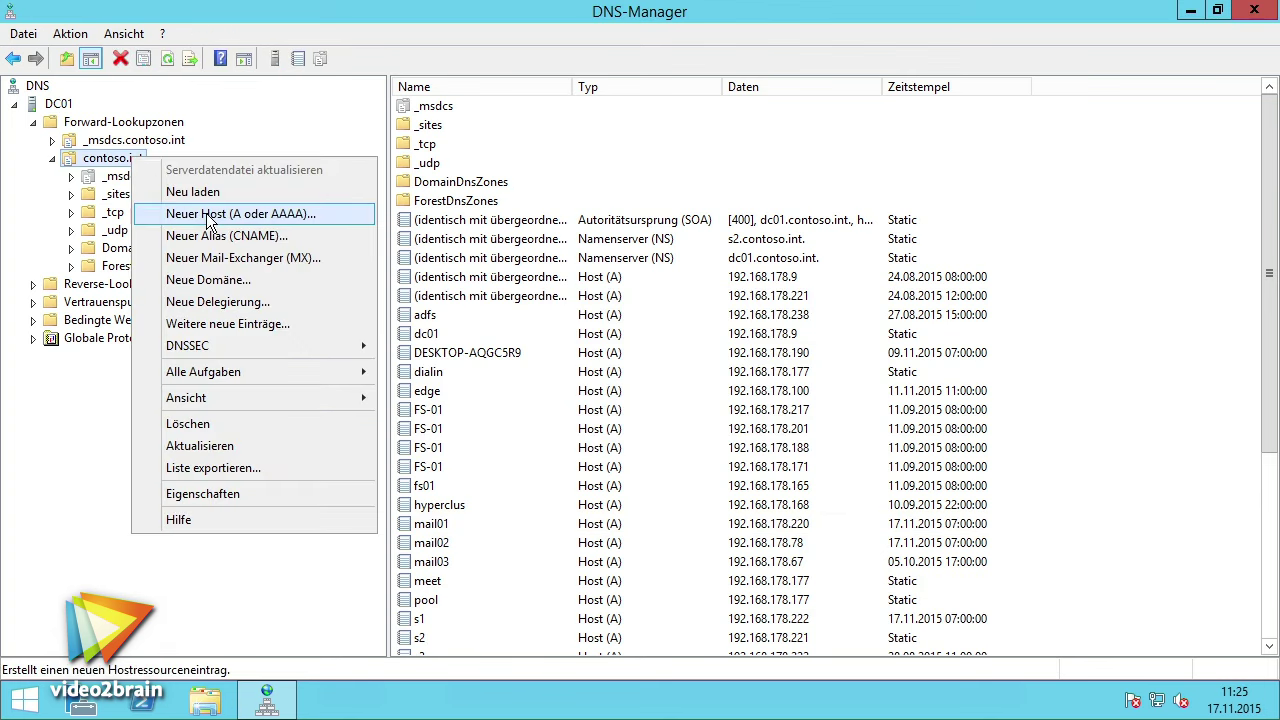
click(237, 214)
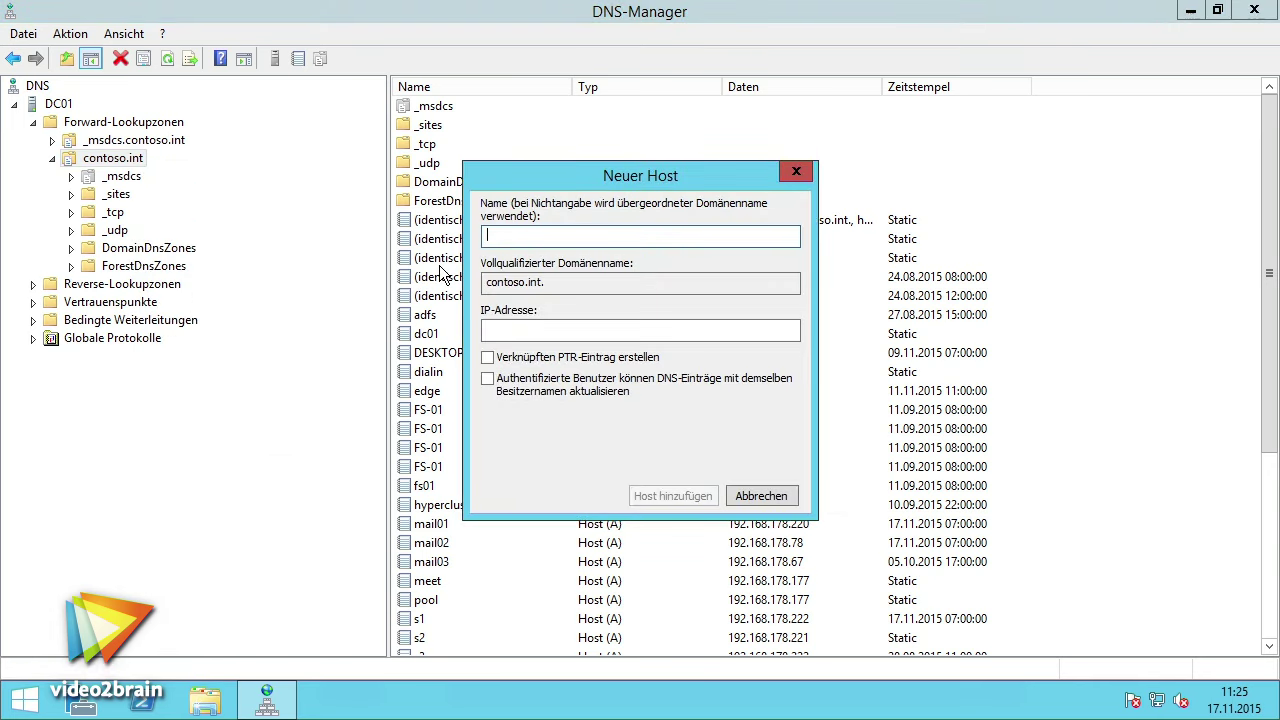
text(lyncdisco)
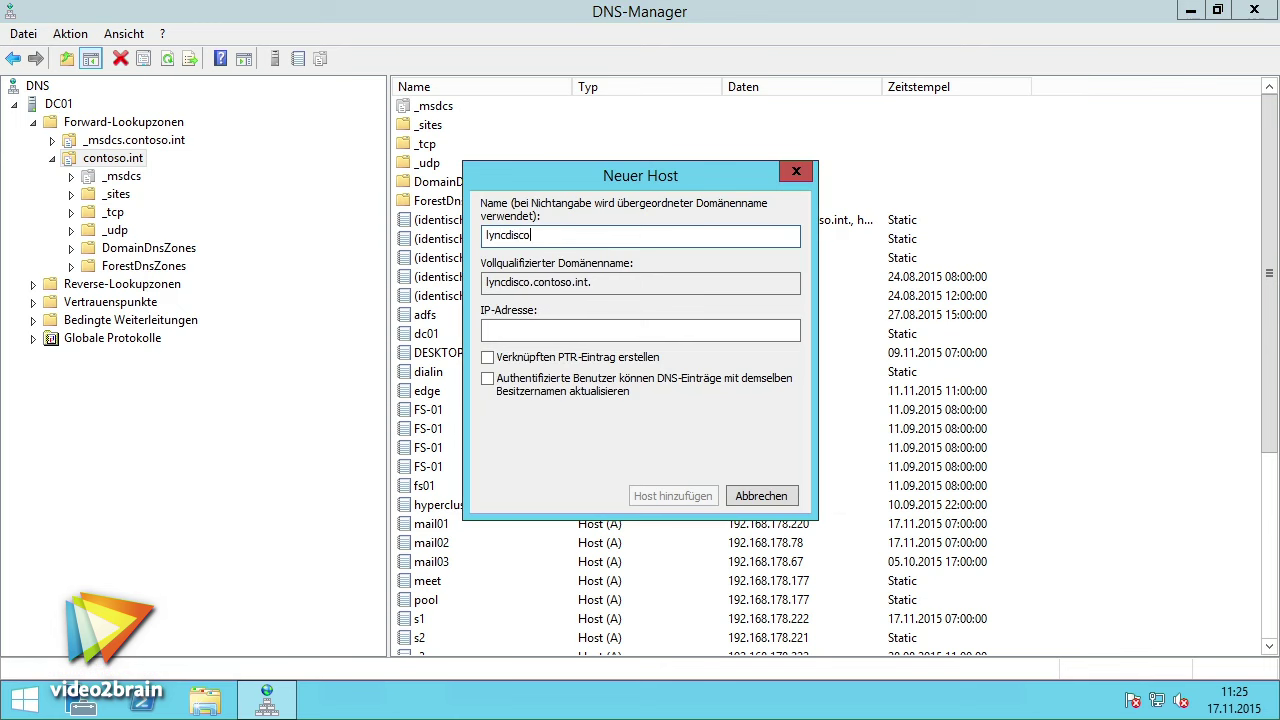
text(verinternal)
click(536, 328)
text(19)
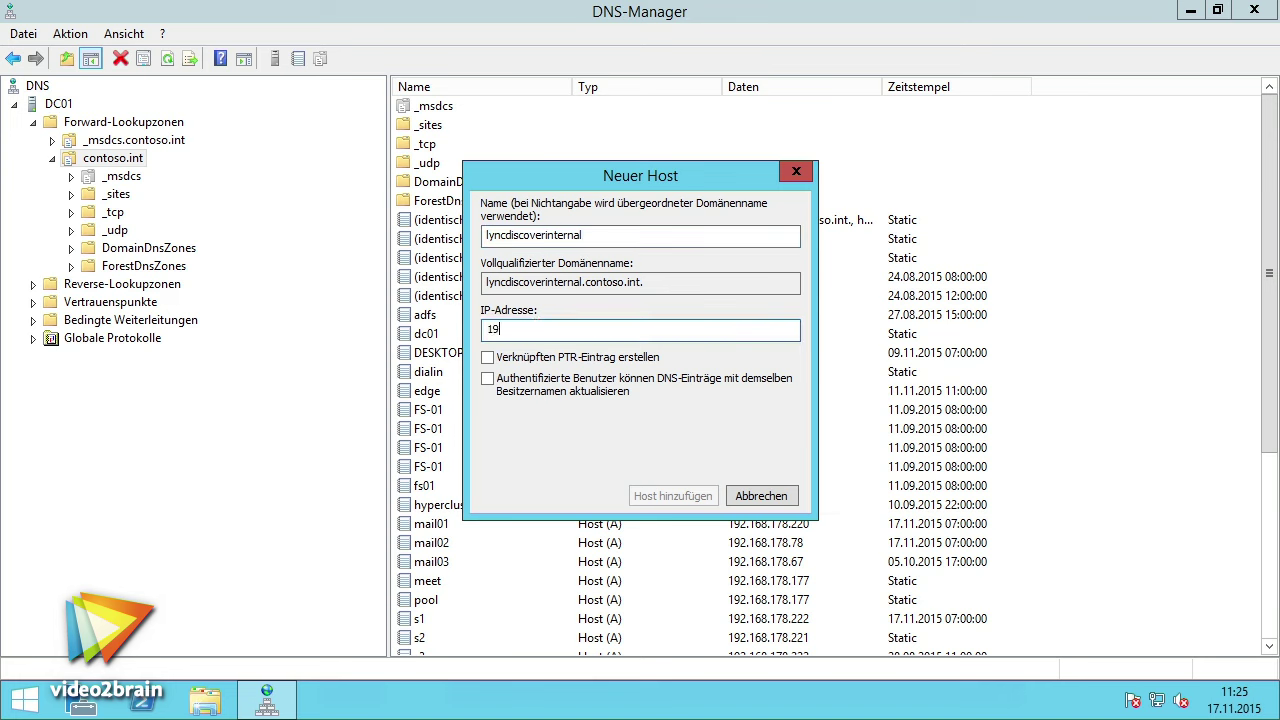
text(2.168.178.155)
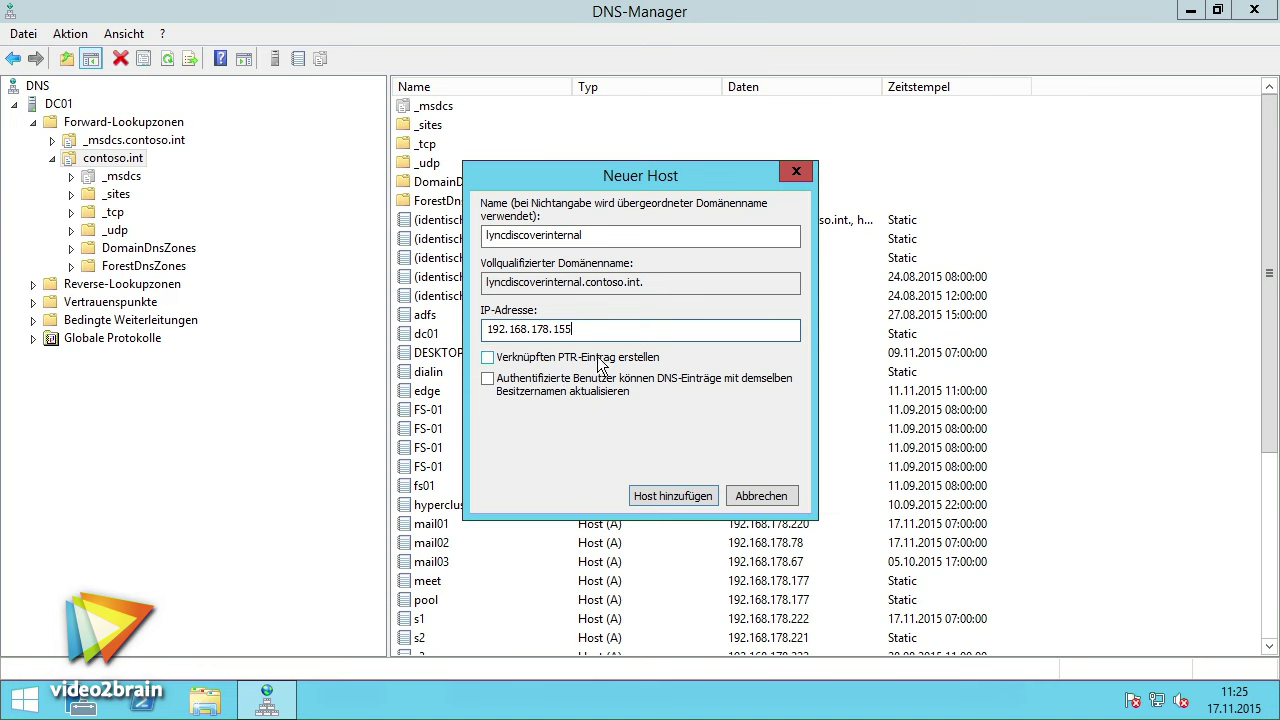
click(490, 360)
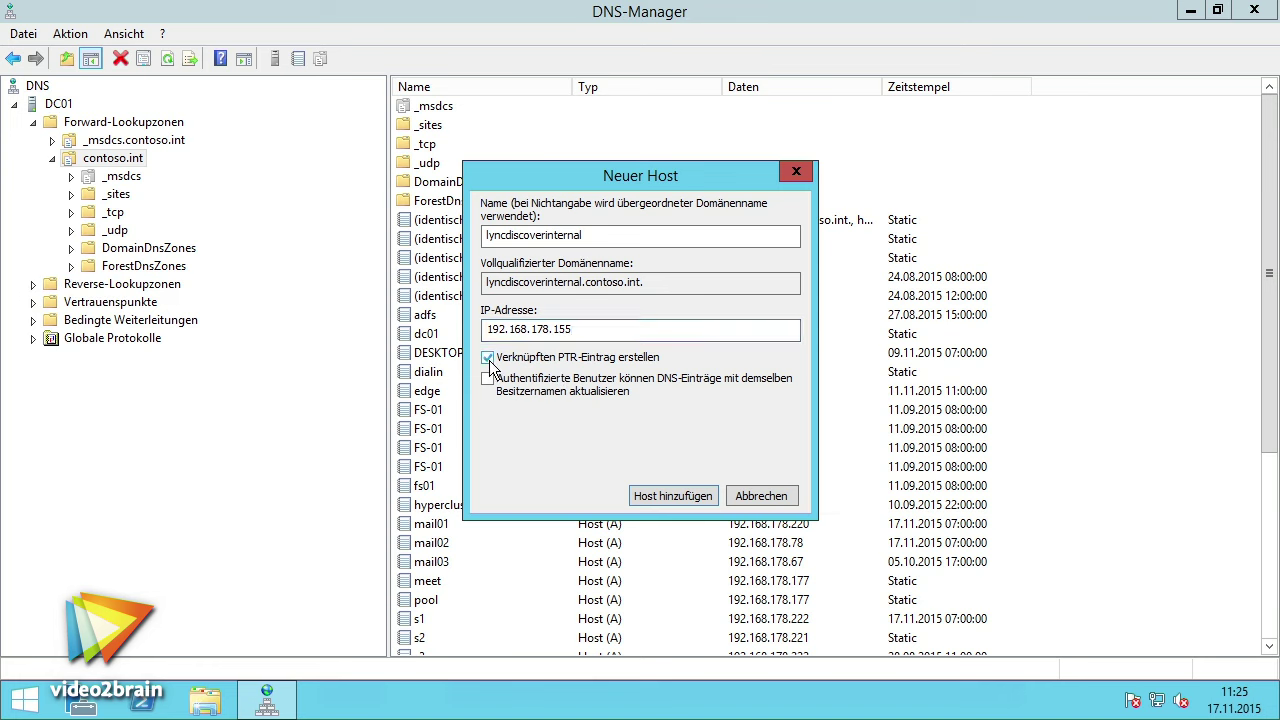
click(488, 358)
click(649, 498)
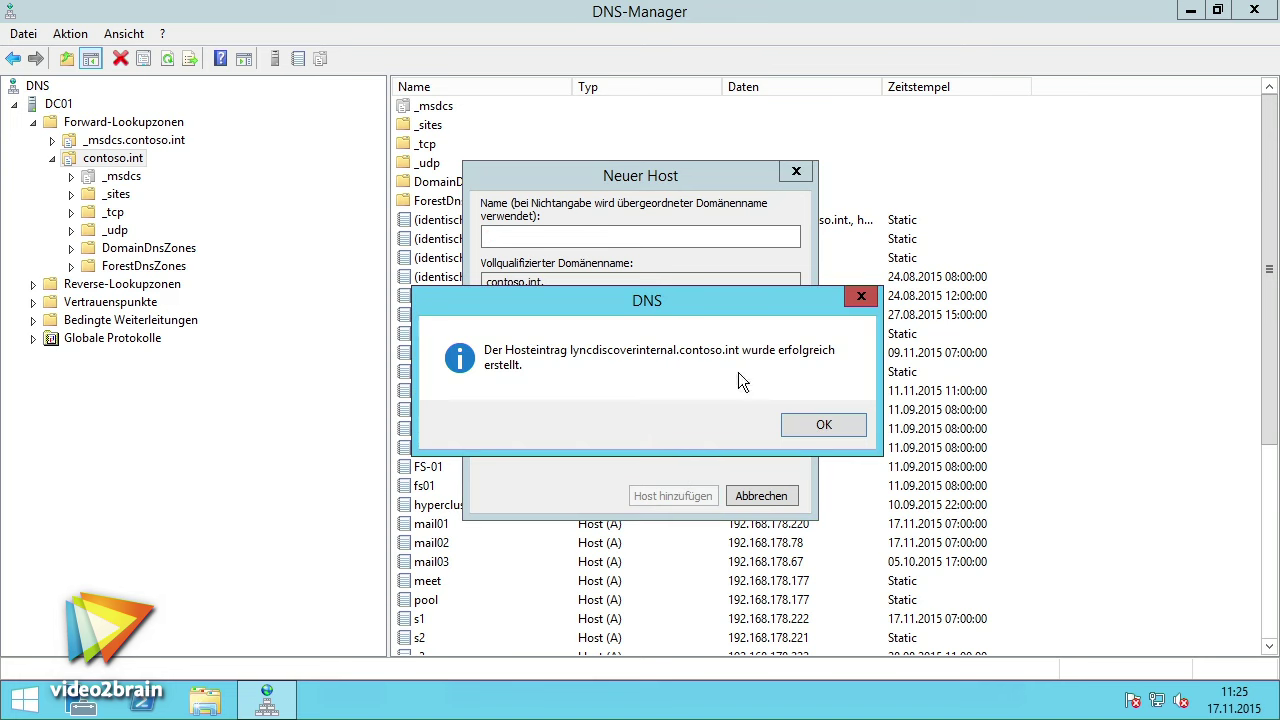
click(822, 425)
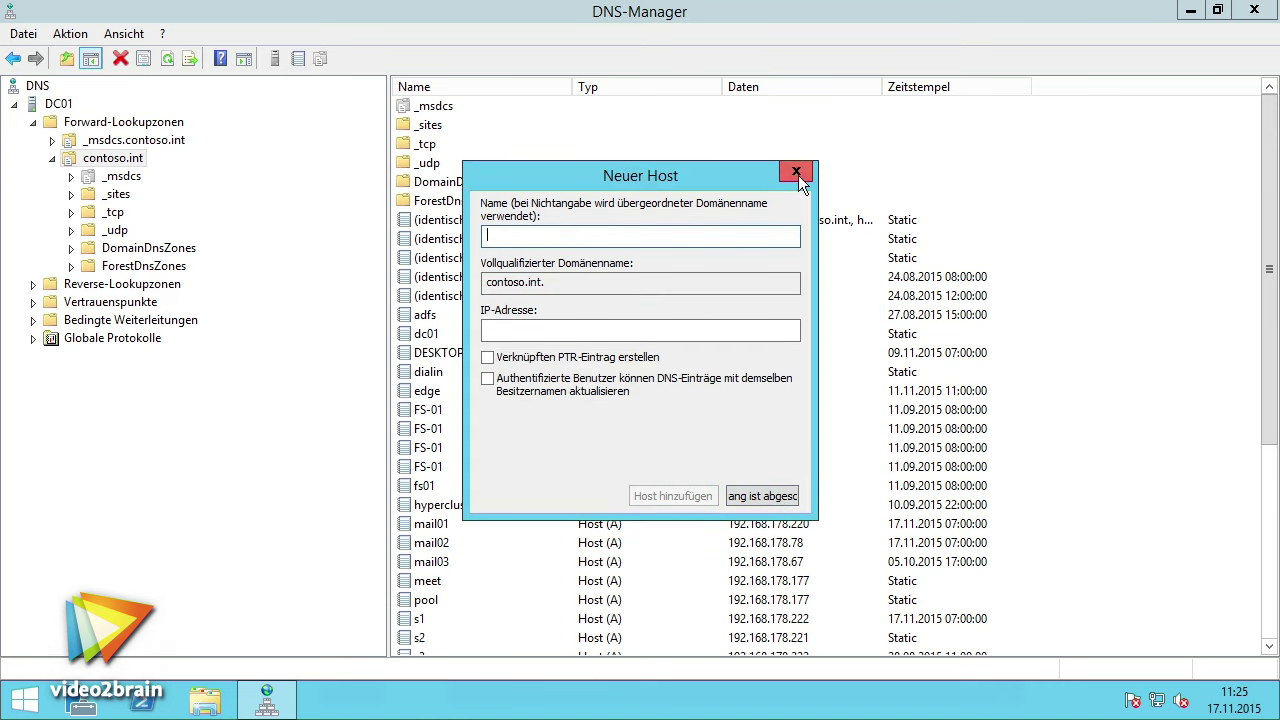
click(760, 495)
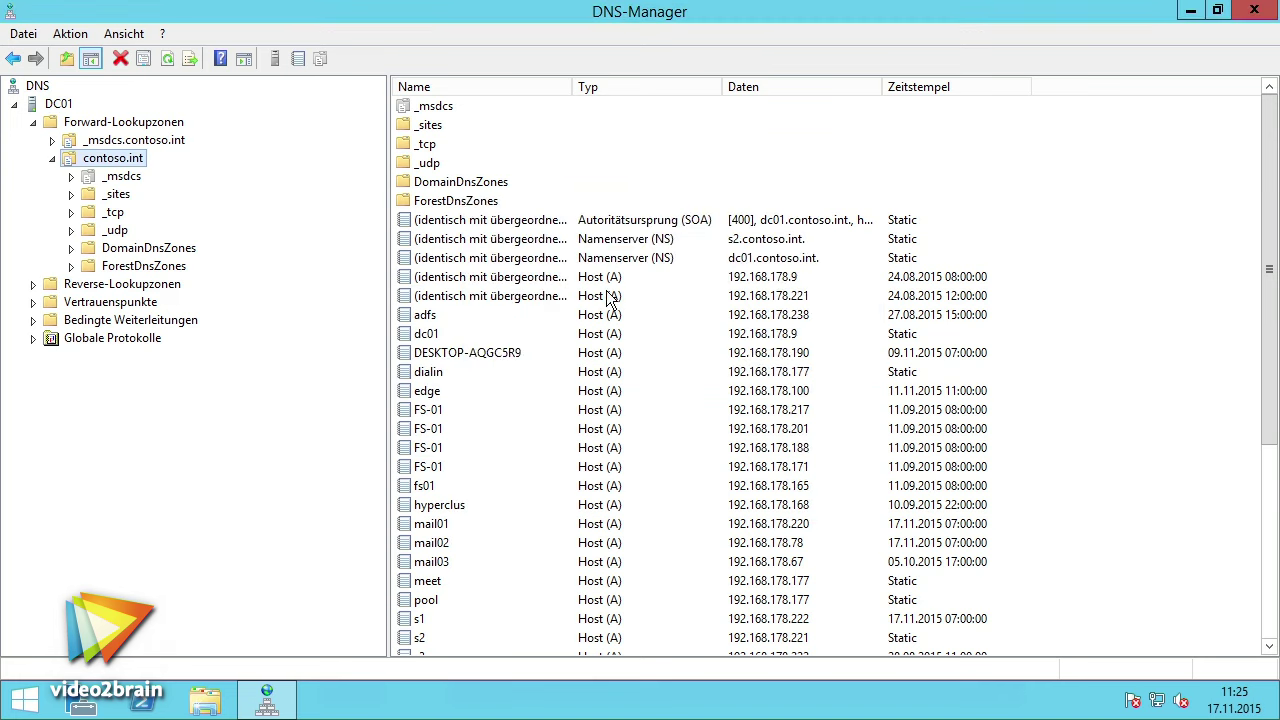
- Refresh the contoso.int zone and check the Lyncdiscoverinternal record's IP address
right_click(125, 165)
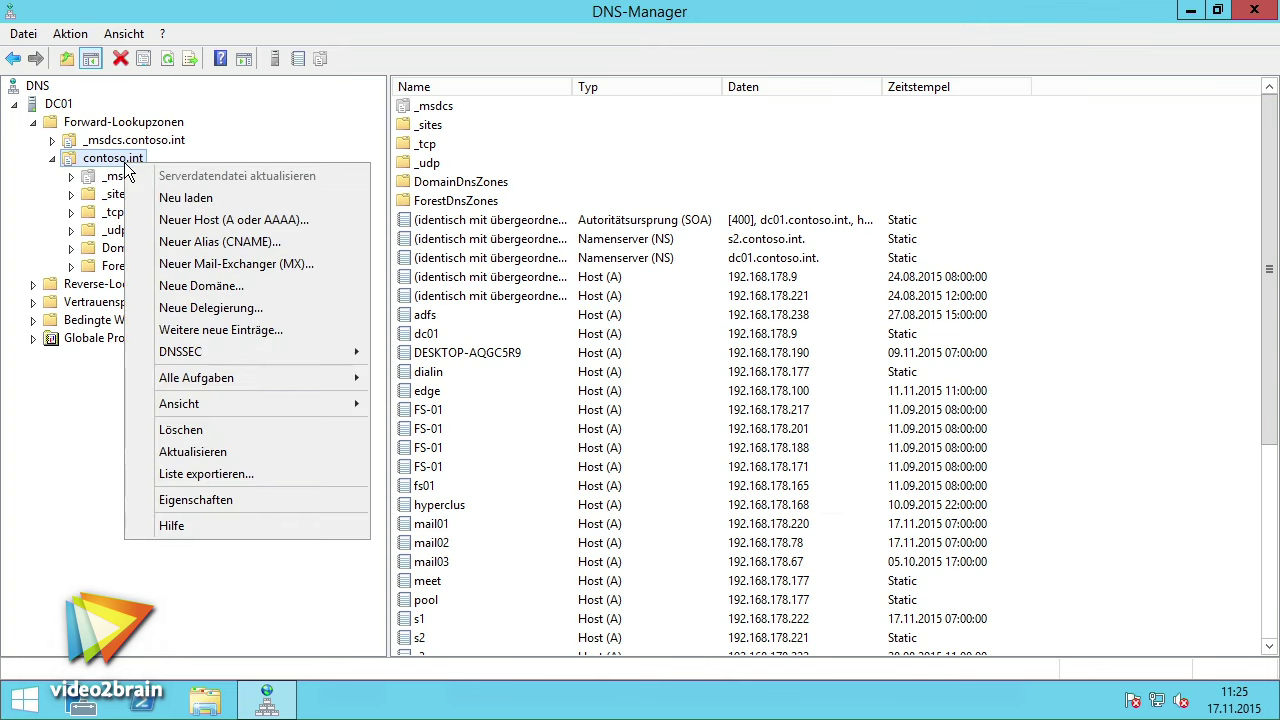
click(215, 453)
click(502, 530)
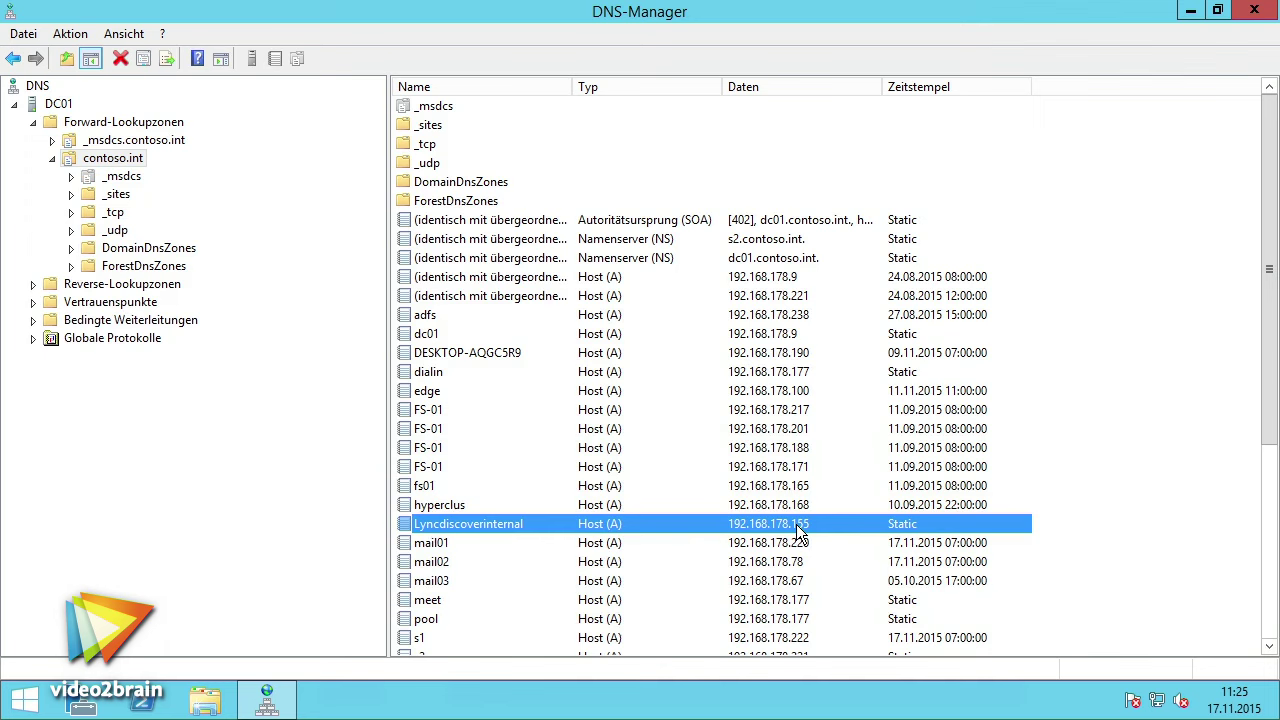
- Set the IP address of the meet host record to 192.168.178.155
click(437, 605)
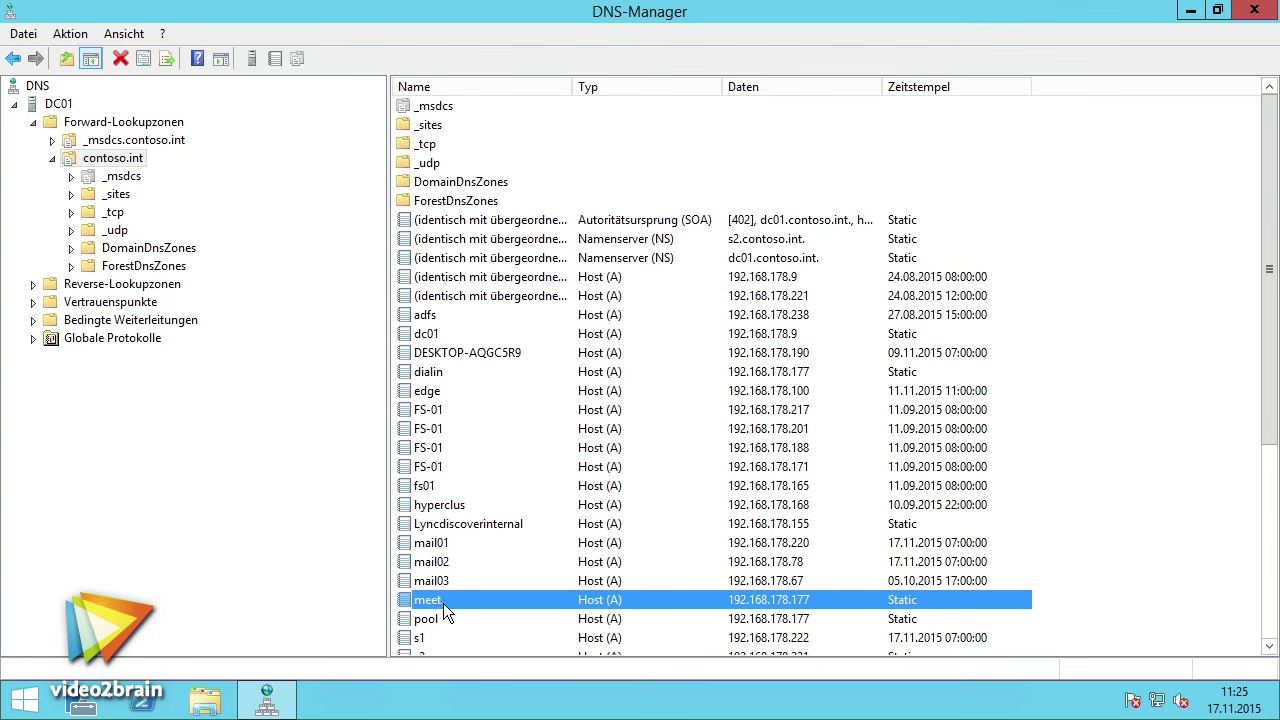
double_click(434, 599)
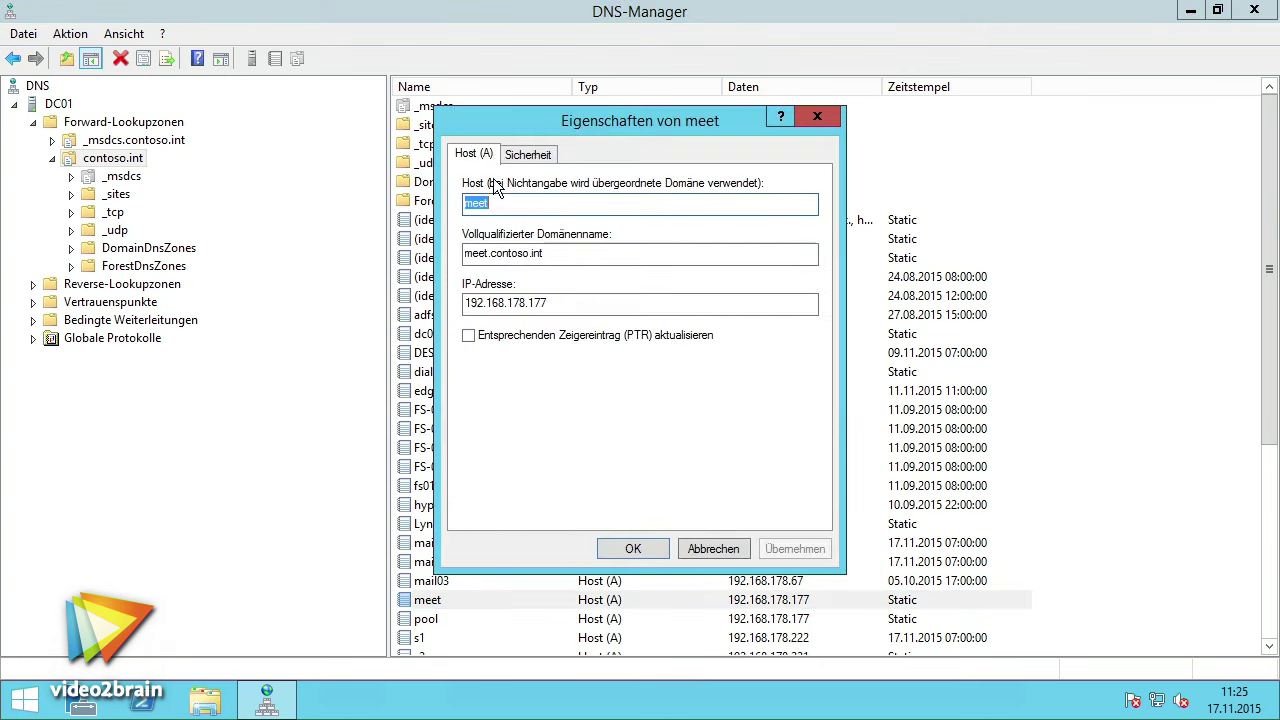
click(556, 302)
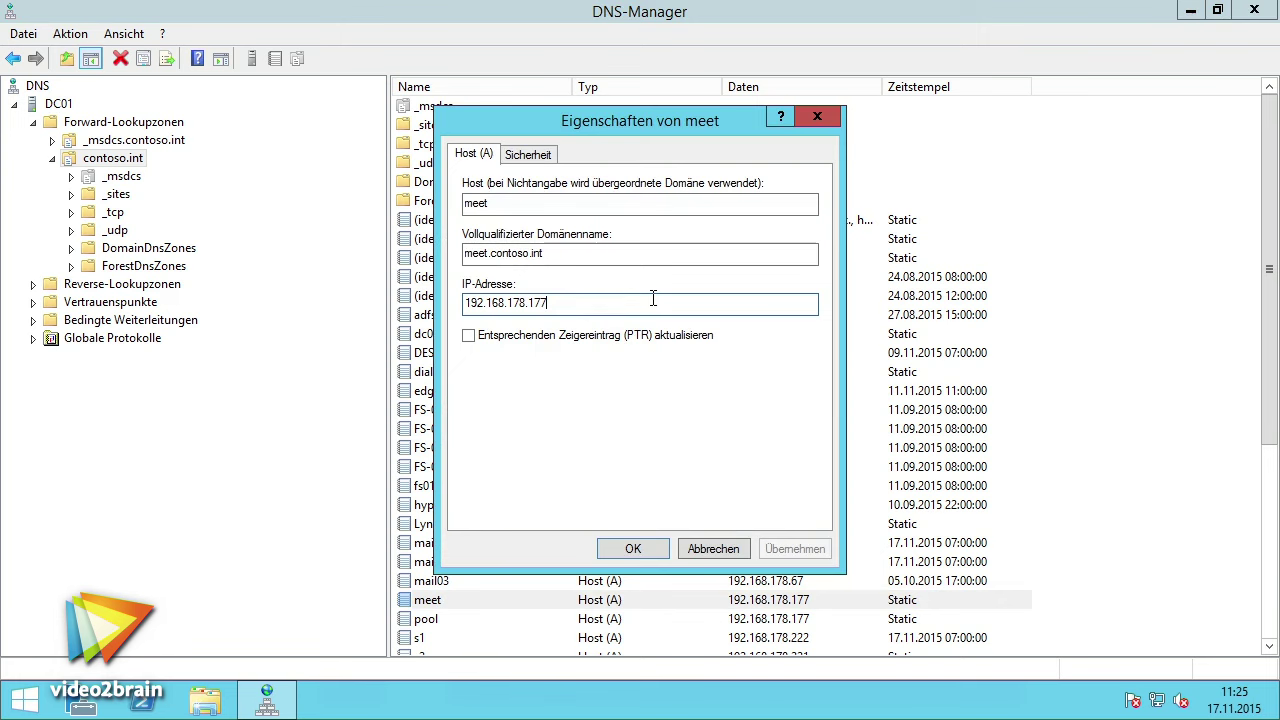
key(BackSpace)
key(BackSpace)
text(55)
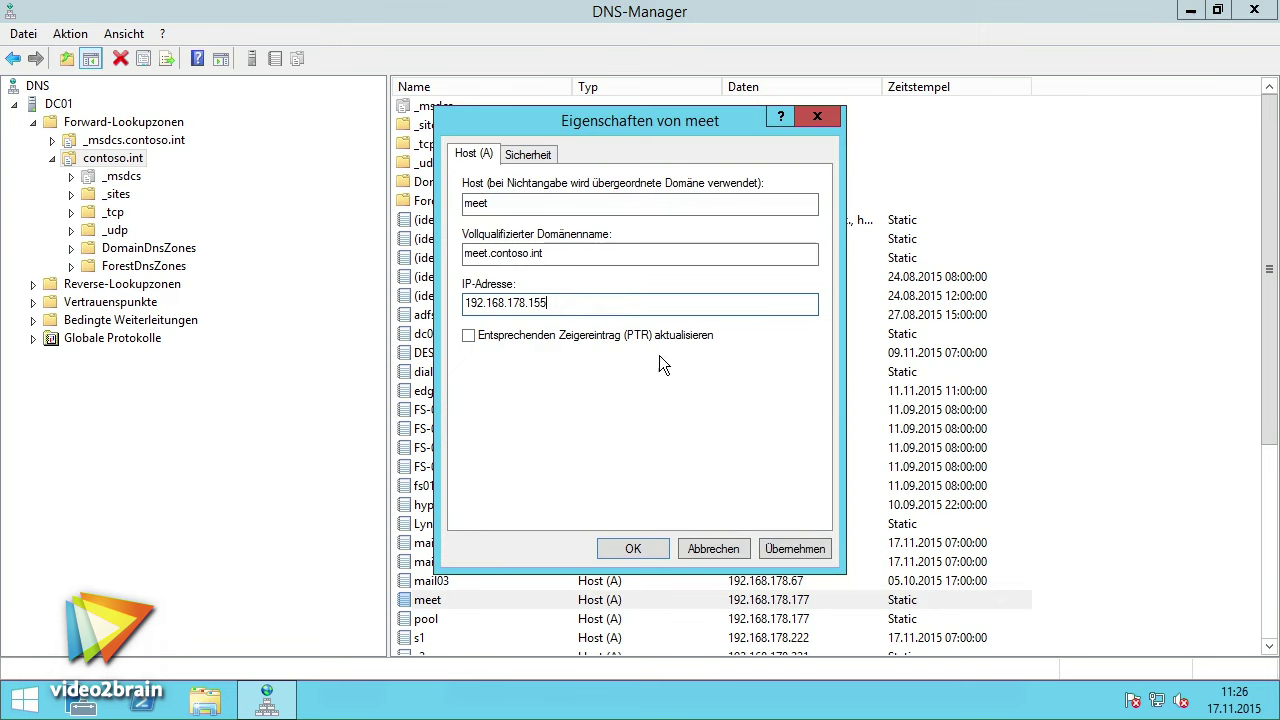
click(644, 549)
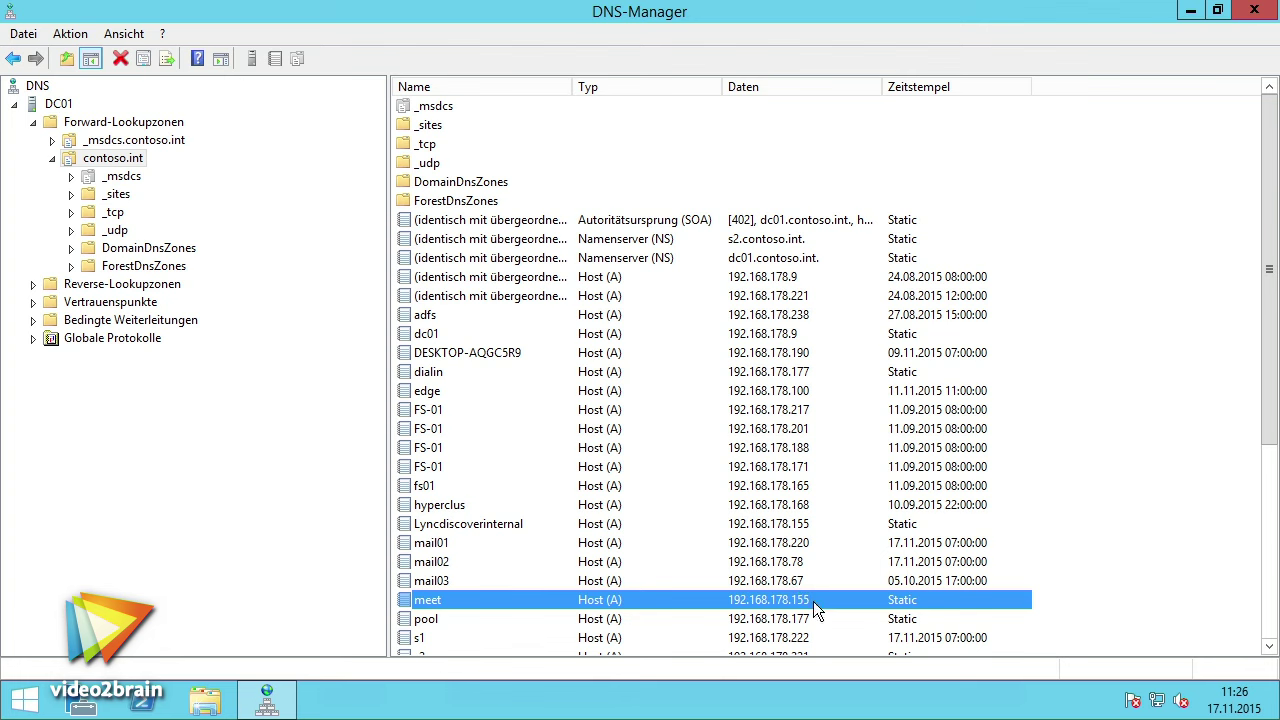
- Set the IP address of the dialin host record to 192.168.178.155
click(433, 372)
double_click(434, 377)
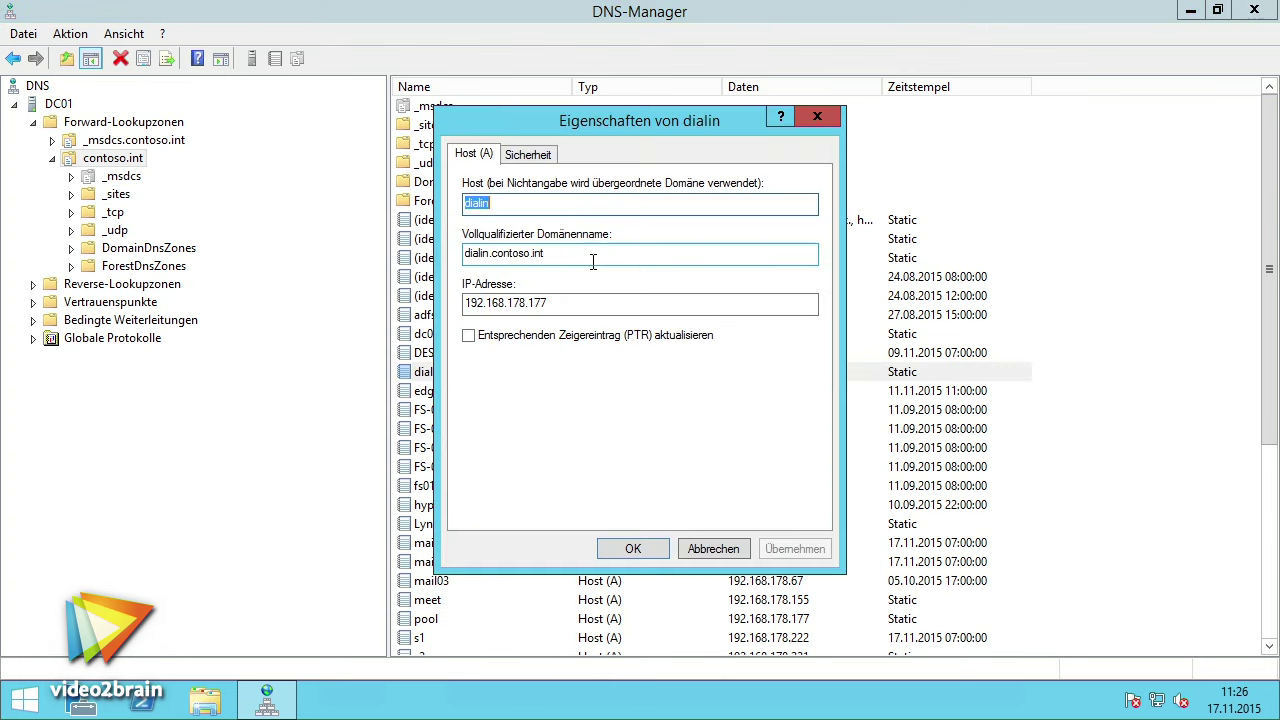
click(598, 303)
key(BackSpace)
key(BackSpace)
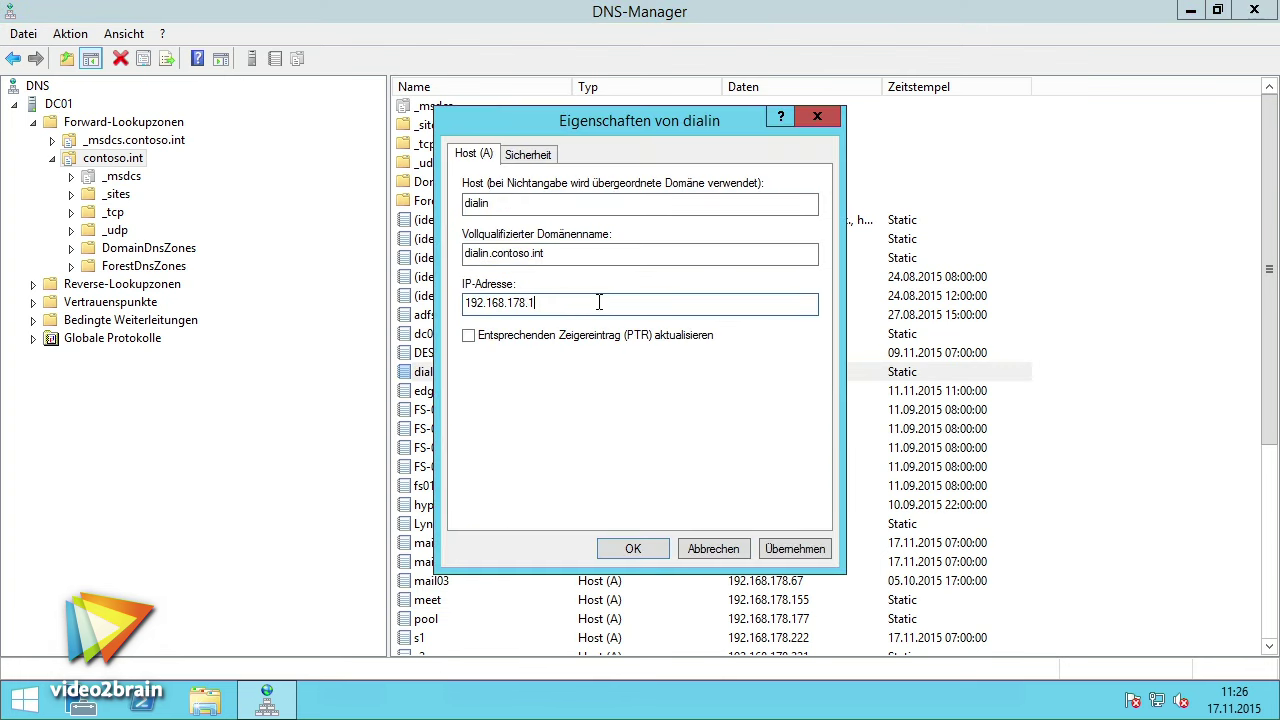
text(55)
click(631, 552)
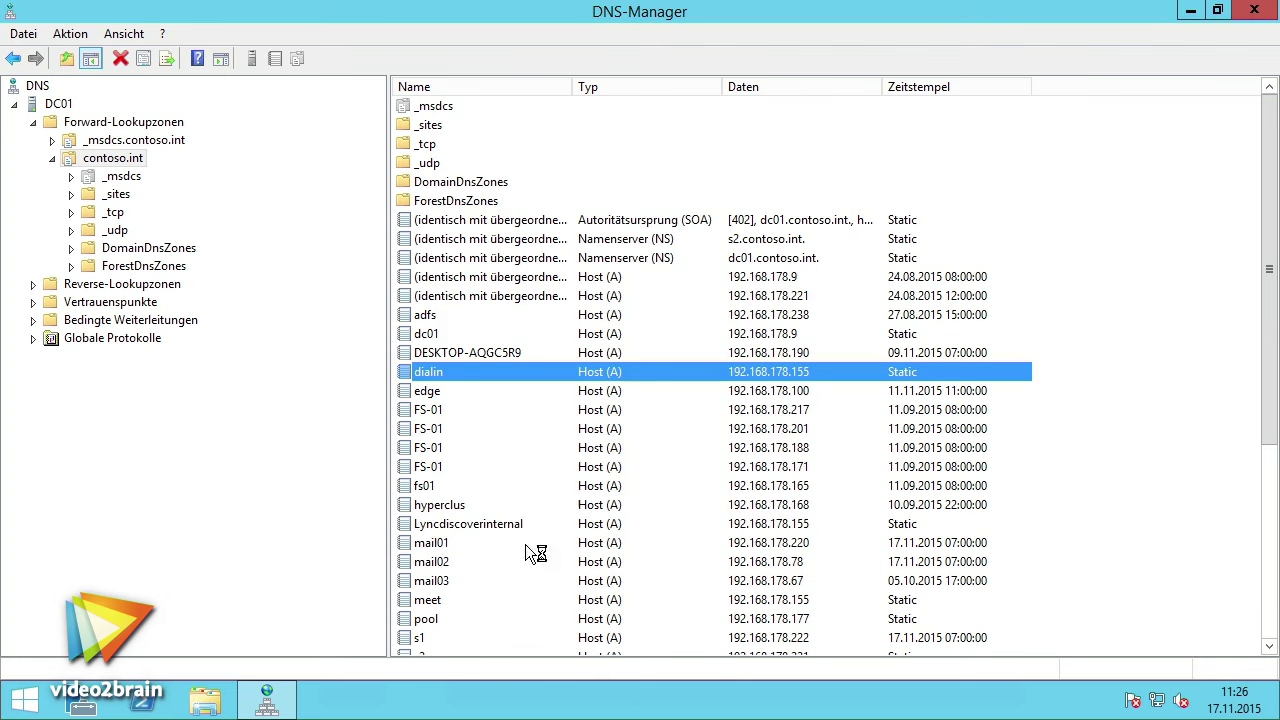
- Set the IP address of the skypeadmin host record to 192.168.178.155
scroll(451, 466, down, 4)
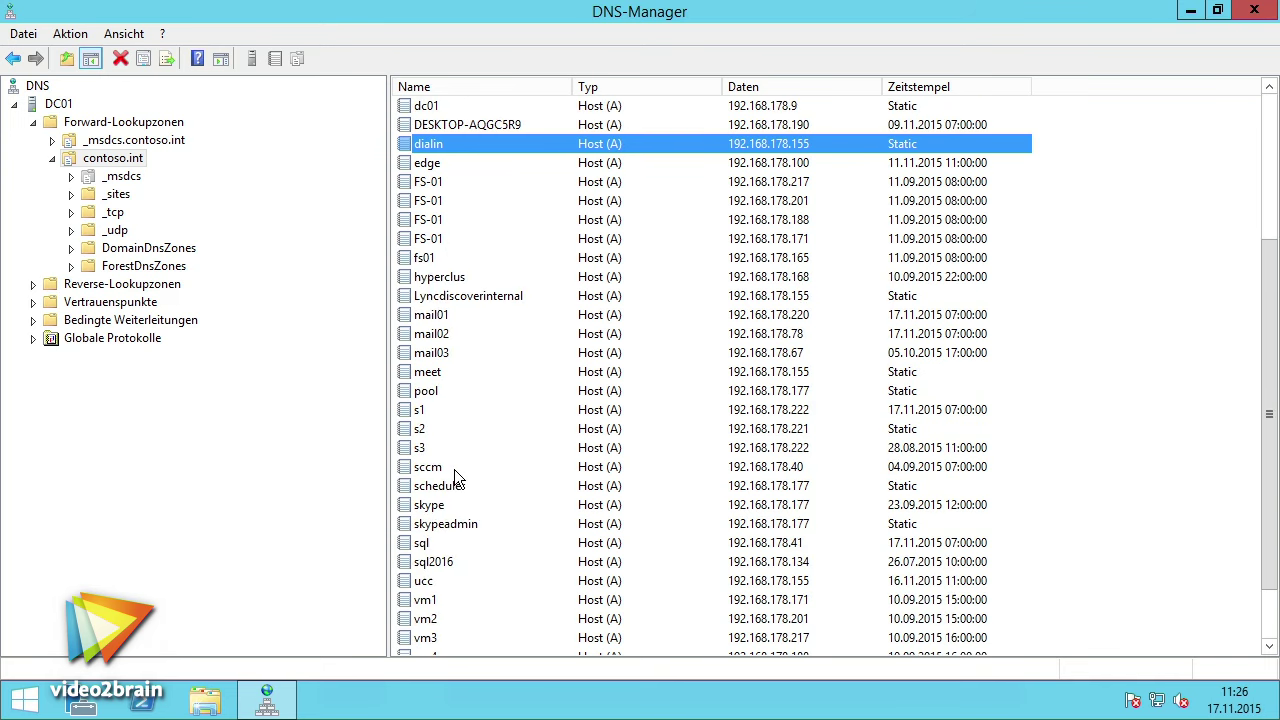
click(498, 524)
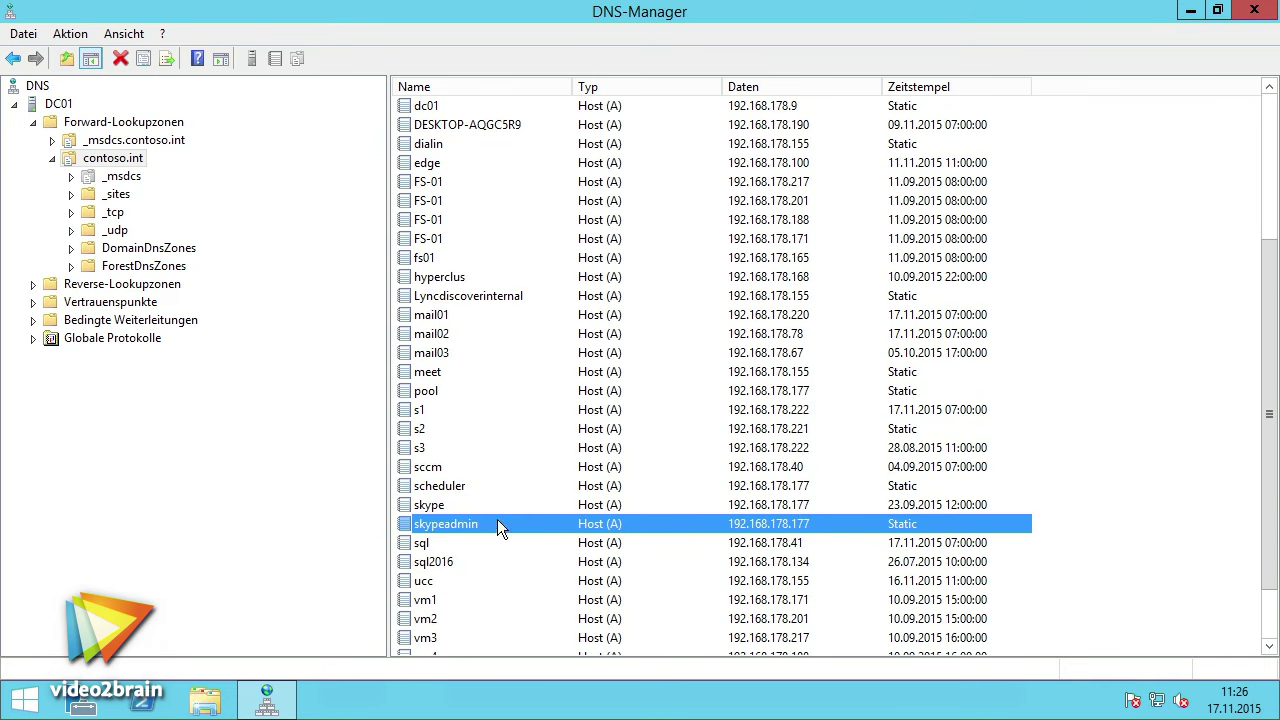
double_click(453, 528)
click(558, 308)
key(BackSpace)
key(BackSpace)
text(55)
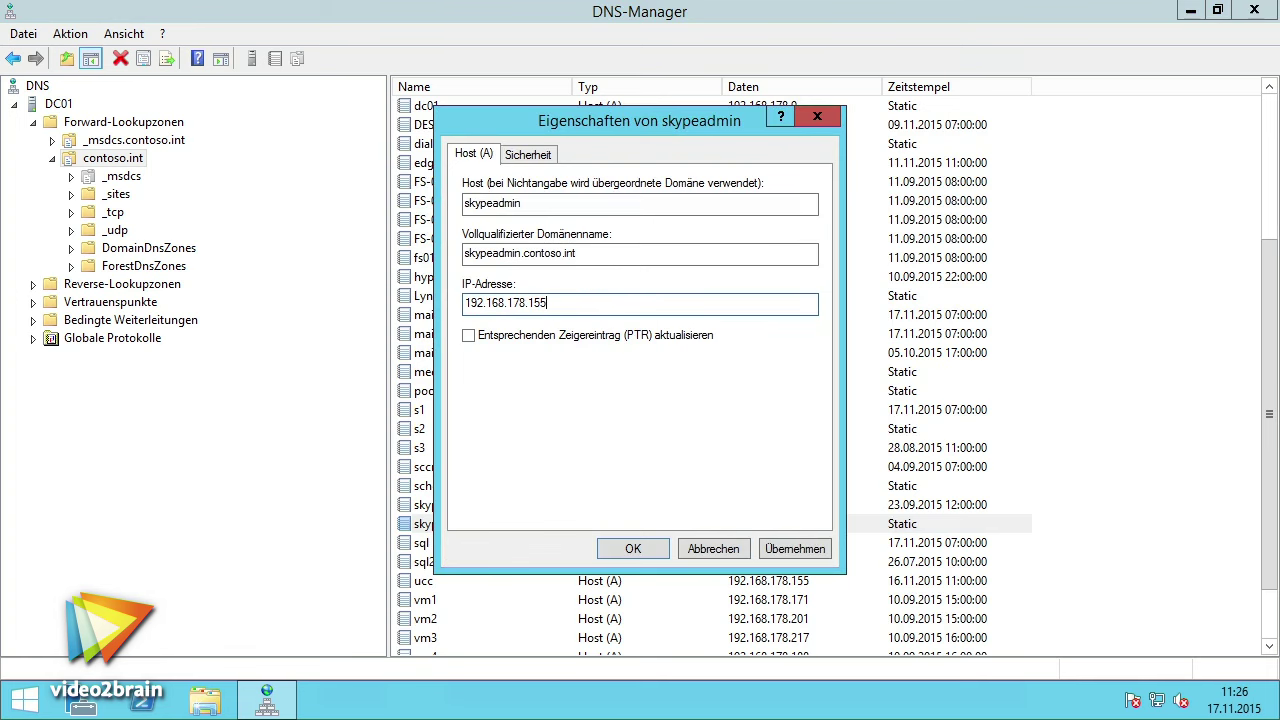
click(619, 545)
- Add a host record named lyncadmin with IP address 192.168.178.155 to the contoso.int zone and close the host dialog
right_click(133, 163)
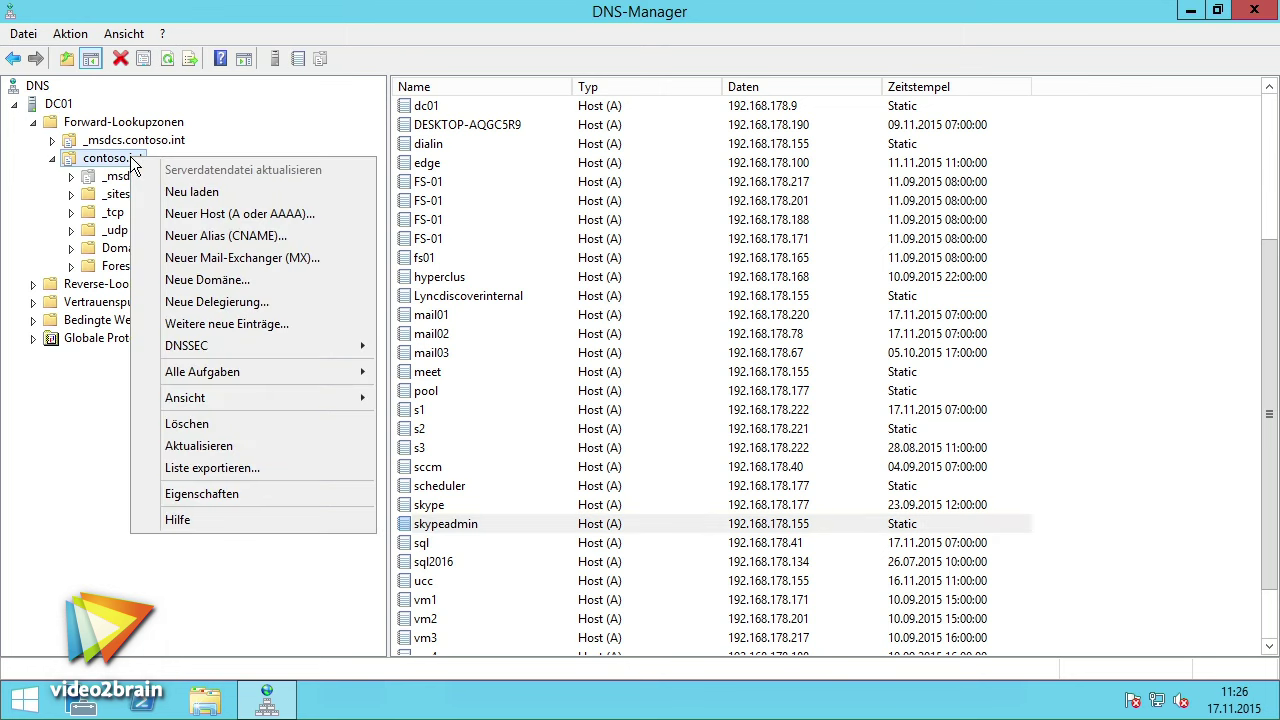
click(200, 214)
text(l)
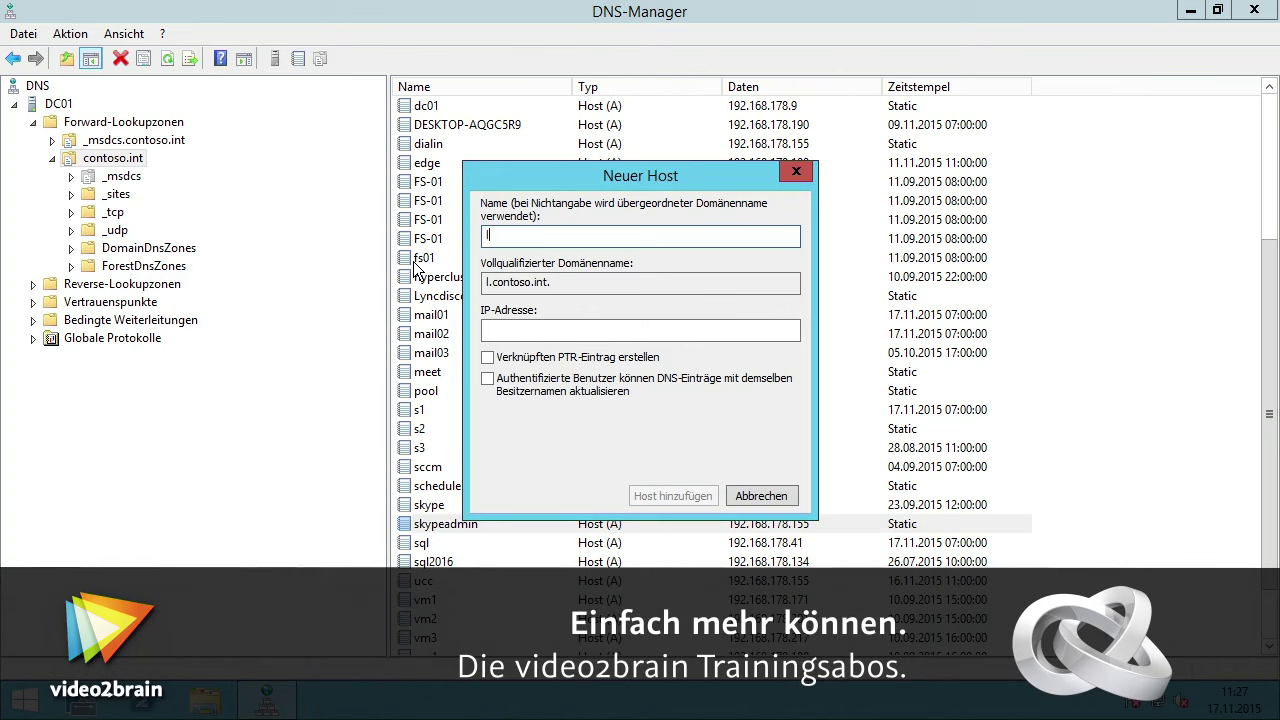
text(yncadmin)
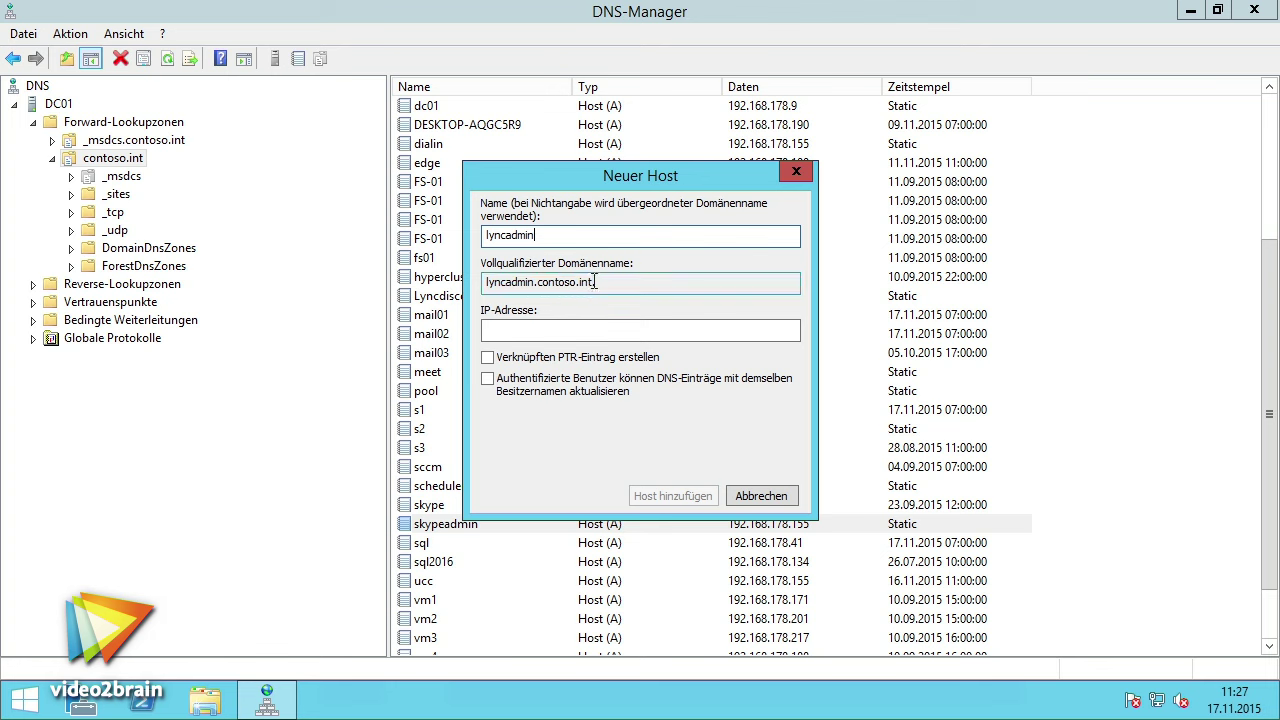
click(532, 328)
text(1)
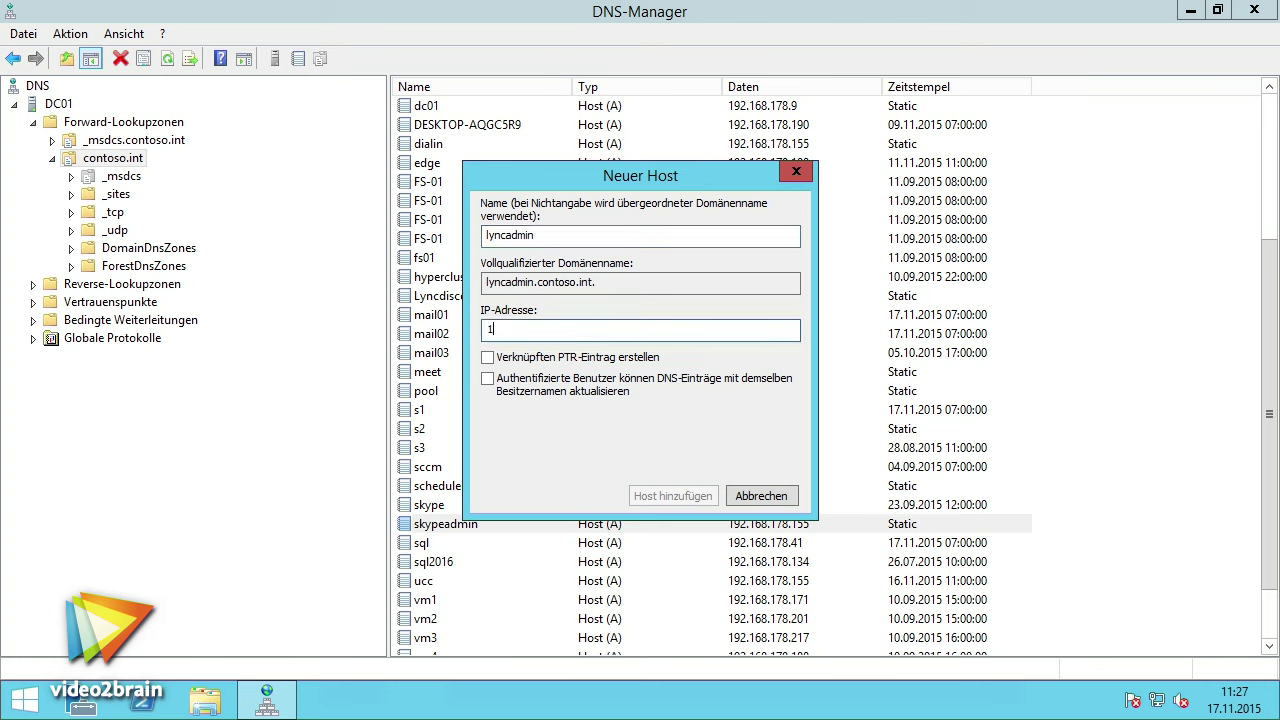
text(92.168.178.155)
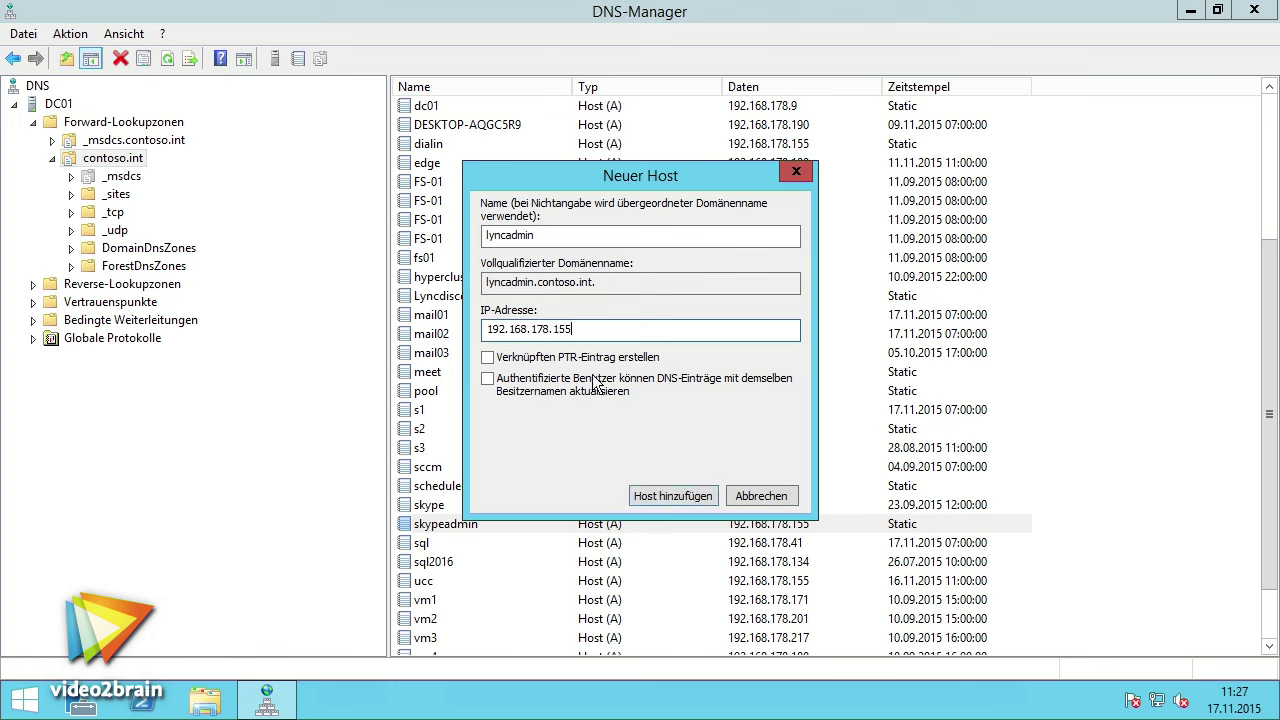
click(664, 497)
click(815, 428)
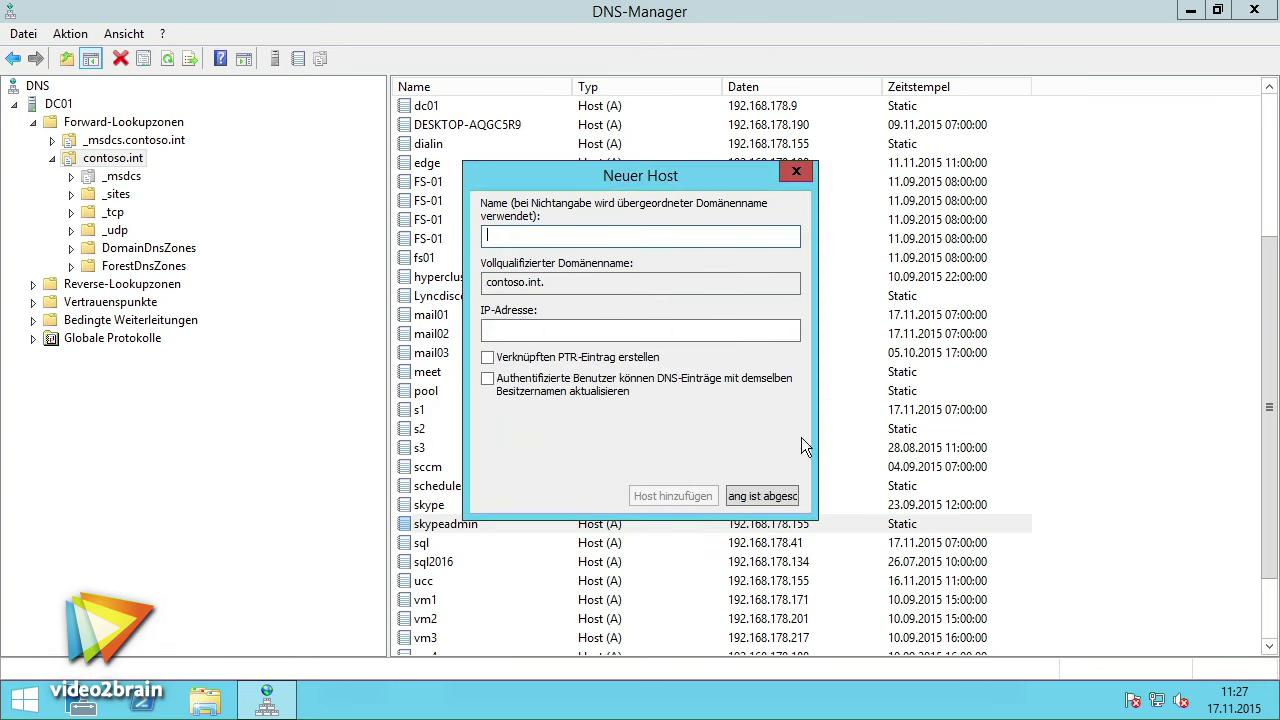
click(765, 496)
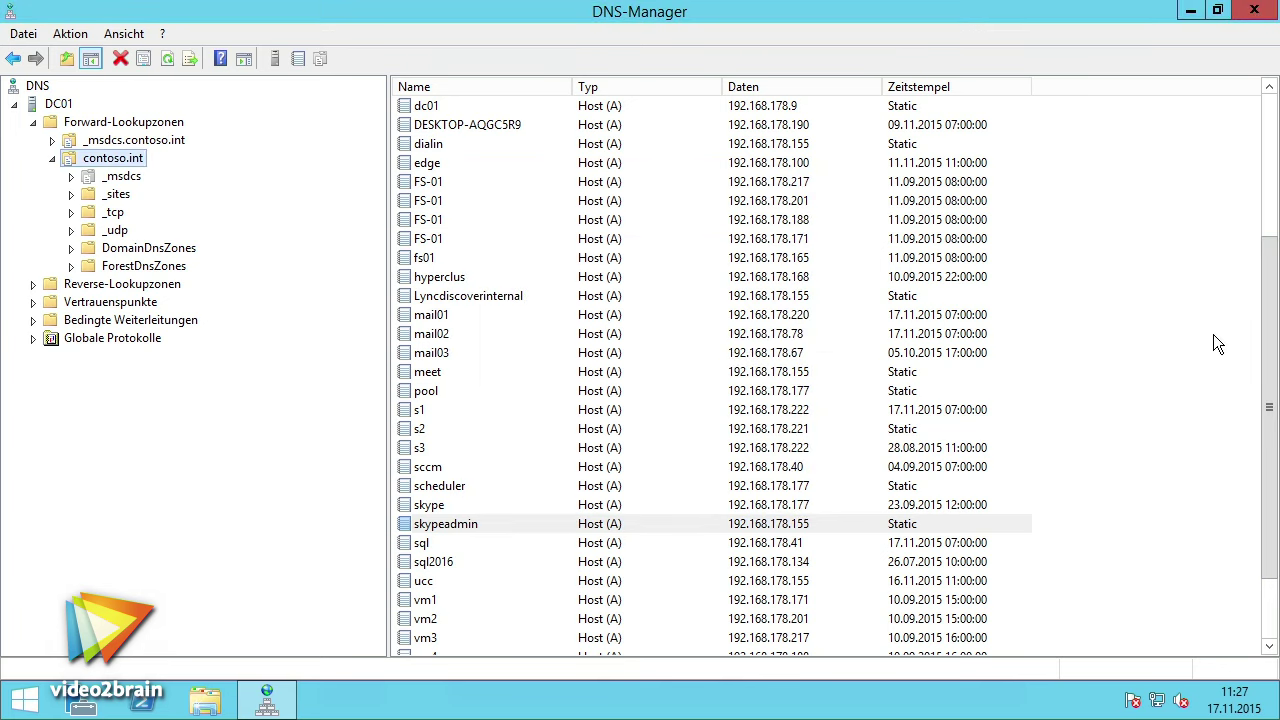
- Set the IP address of the scheduler host record to 192.168.178.155
click(430, 488)
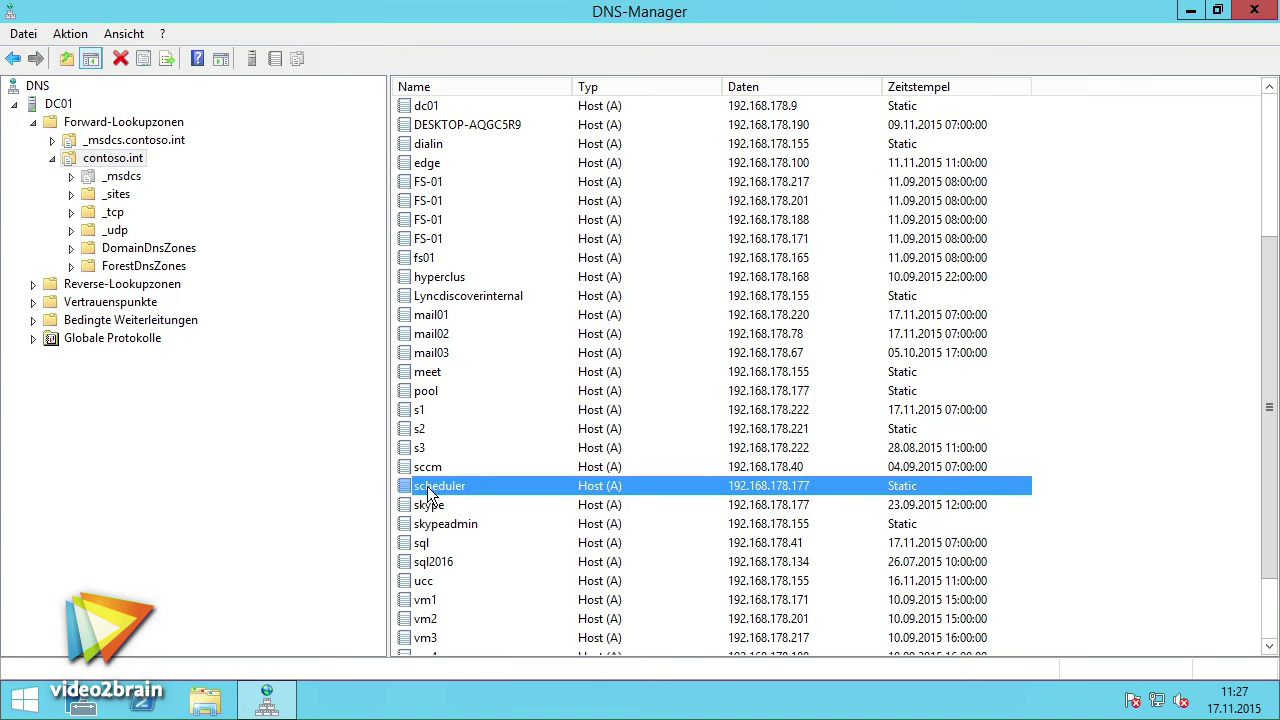
double_click(448, 490)
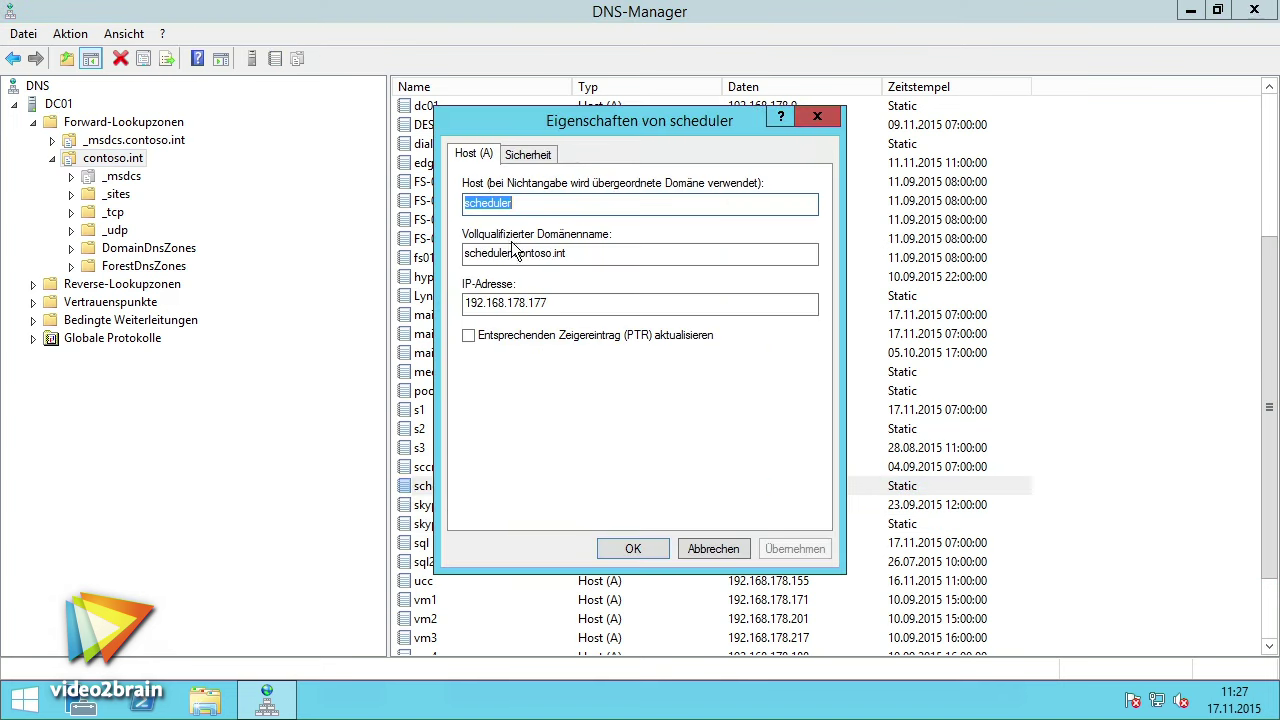
click(563, 305)
key(BackSpace)
key(BackSpace)
text(55)
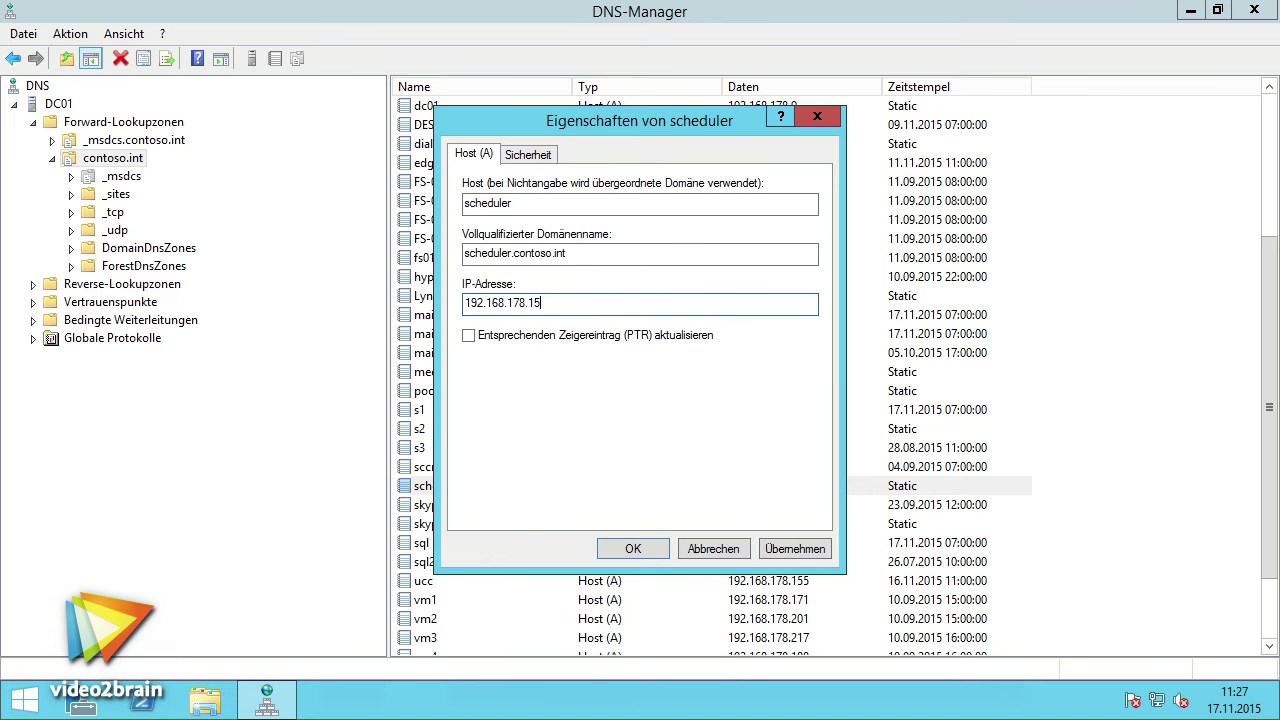
click(643, 549)
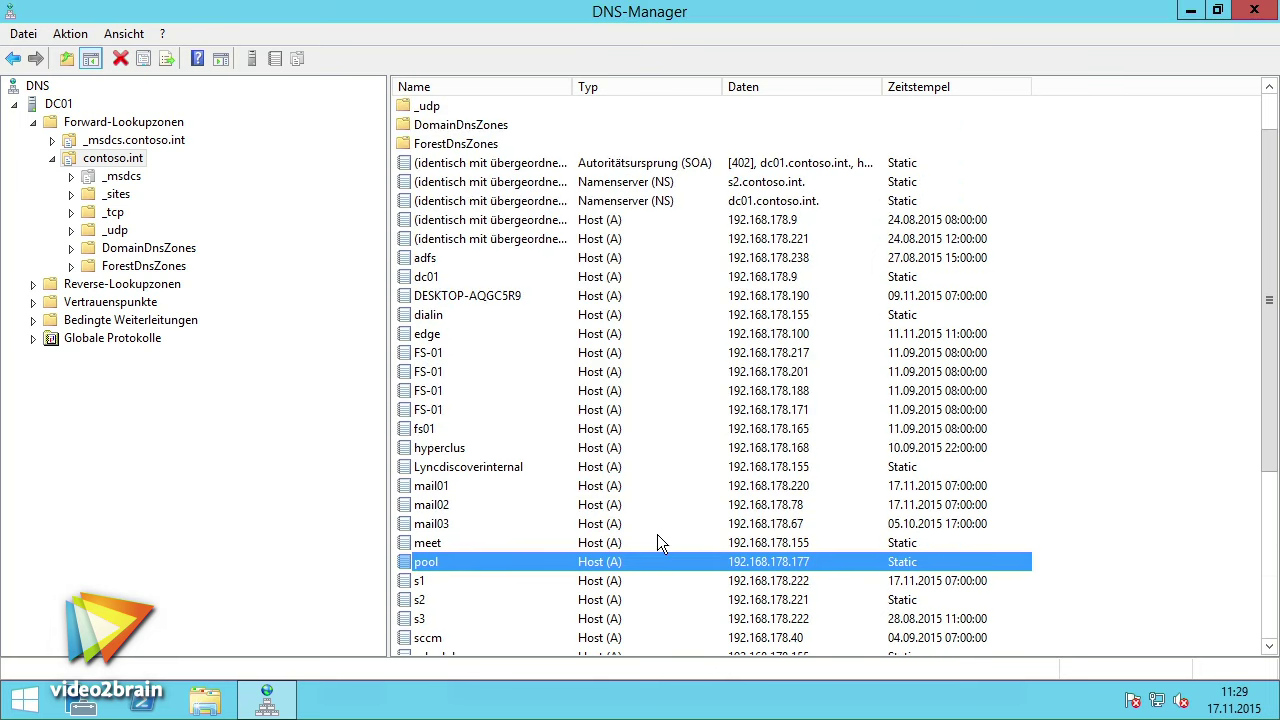
- Set the IP address of the pool host record to 192.168.178.155
double_click(435, 563)
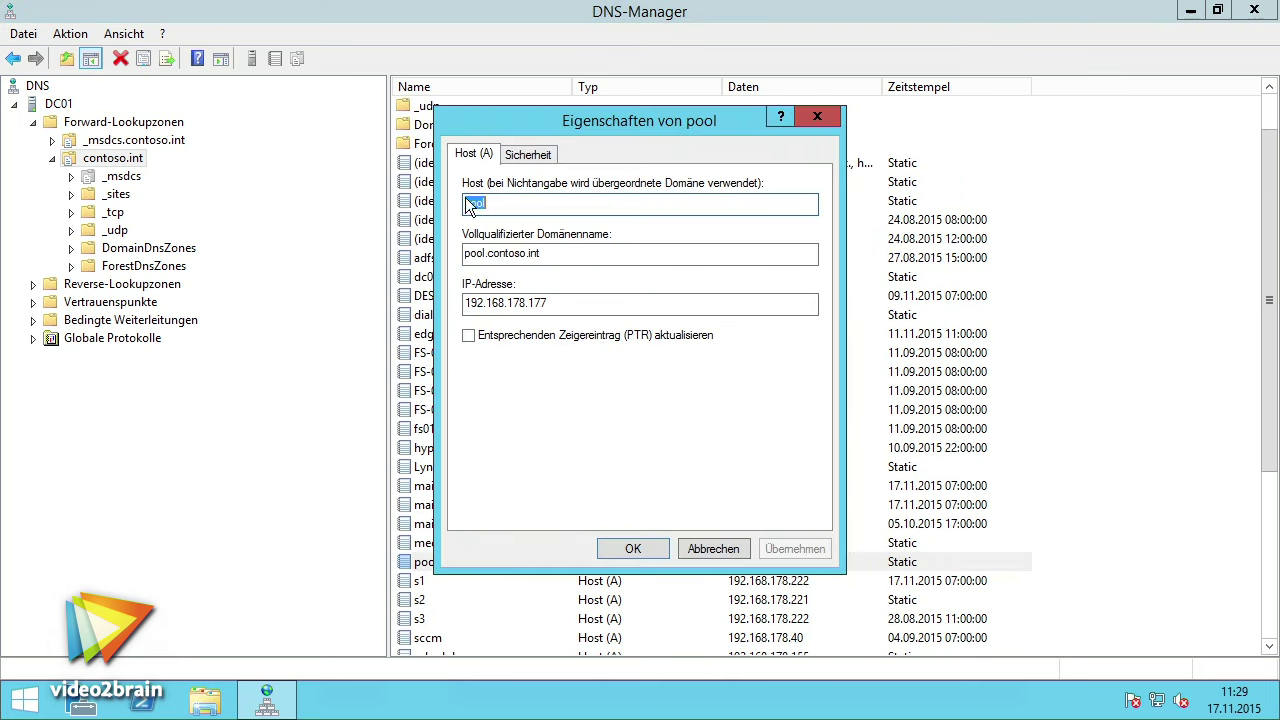
click(565, 305)
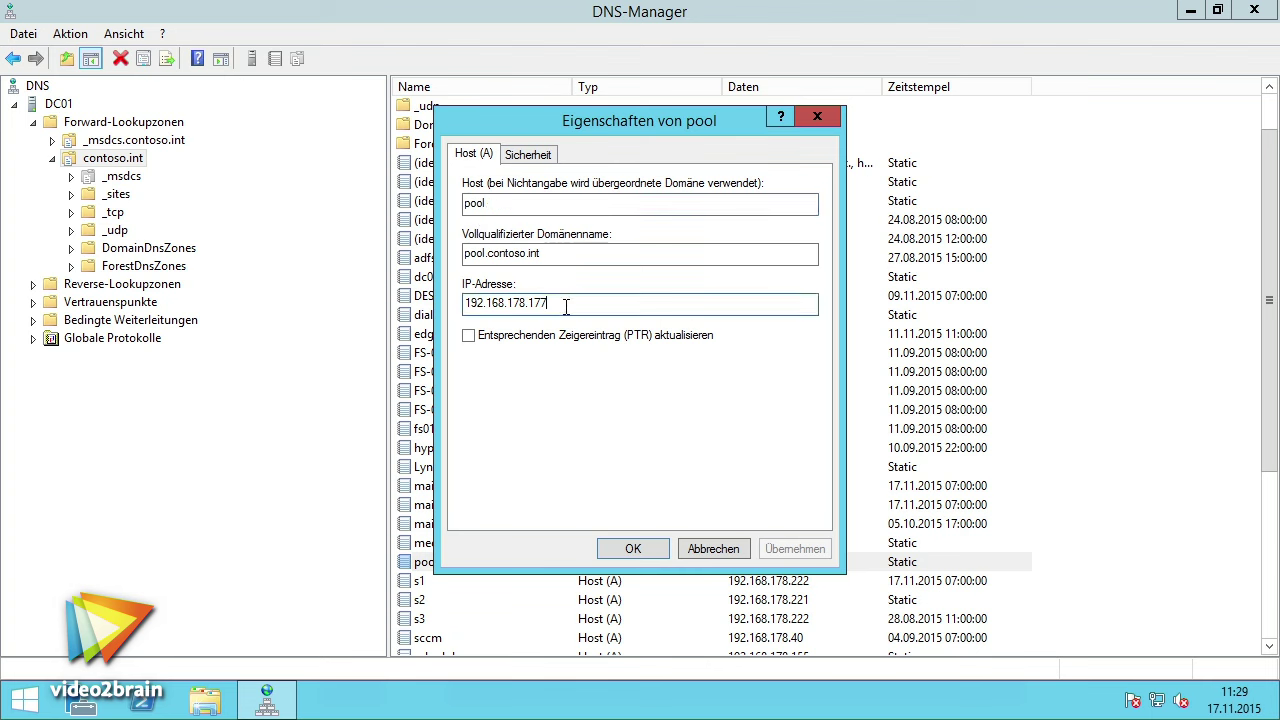
key(BackSpace)
key(BackSpace)
text(55)
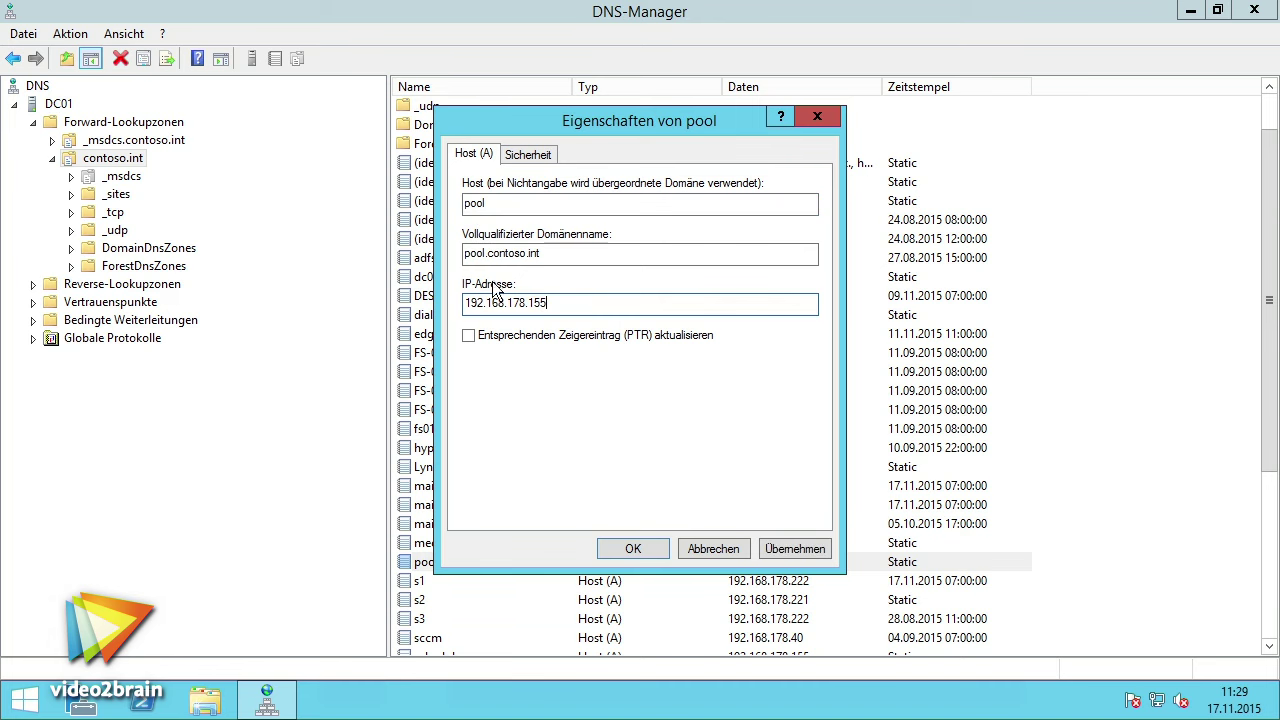
click(645, 548)
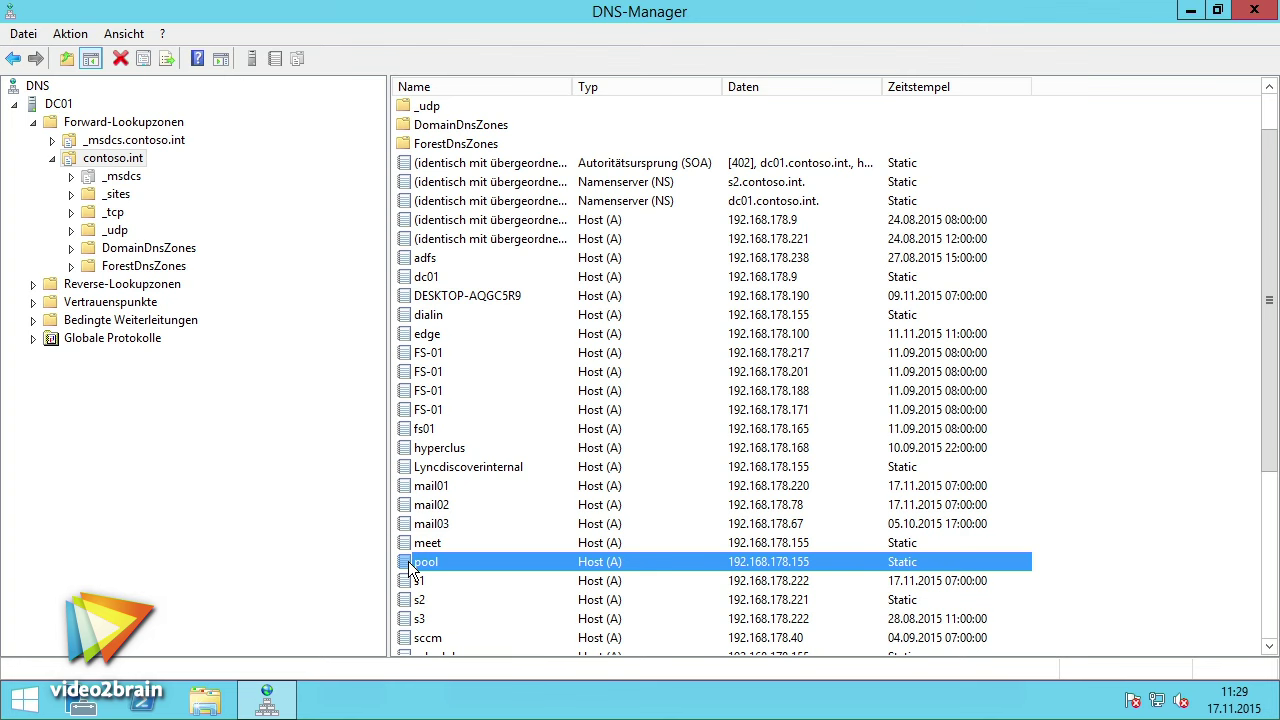
key(Tab)
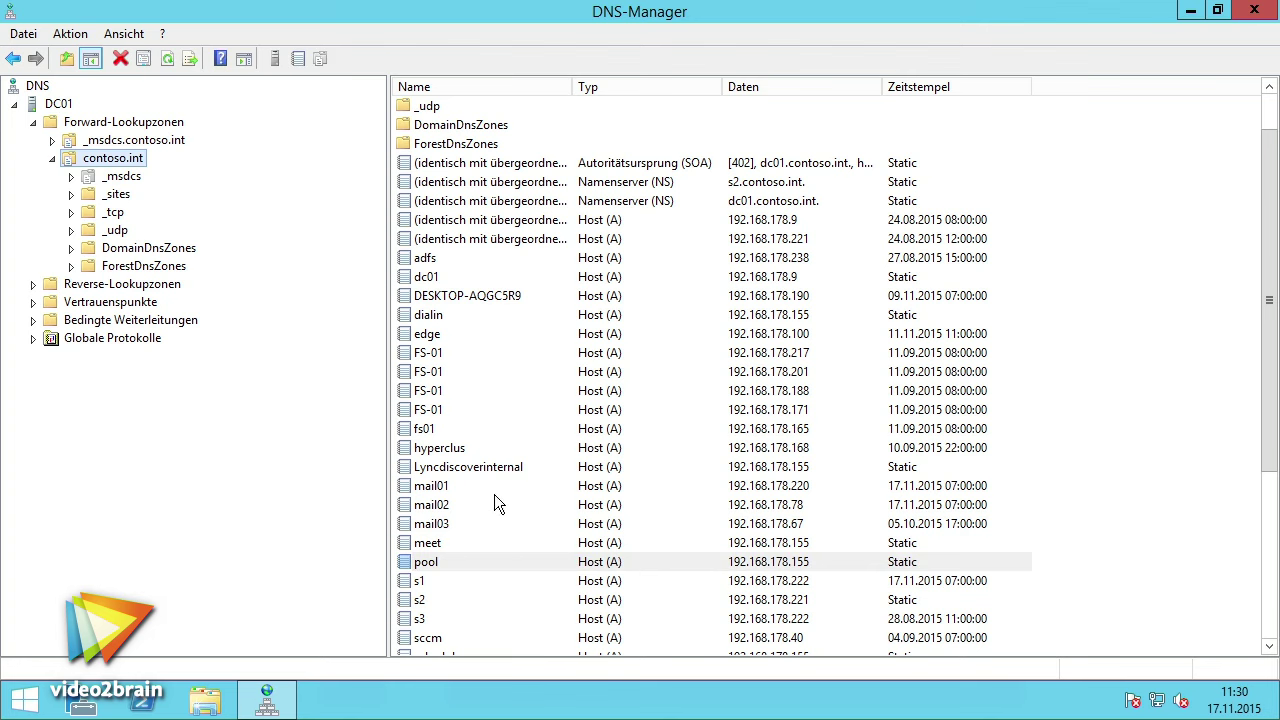
click(506, 467)
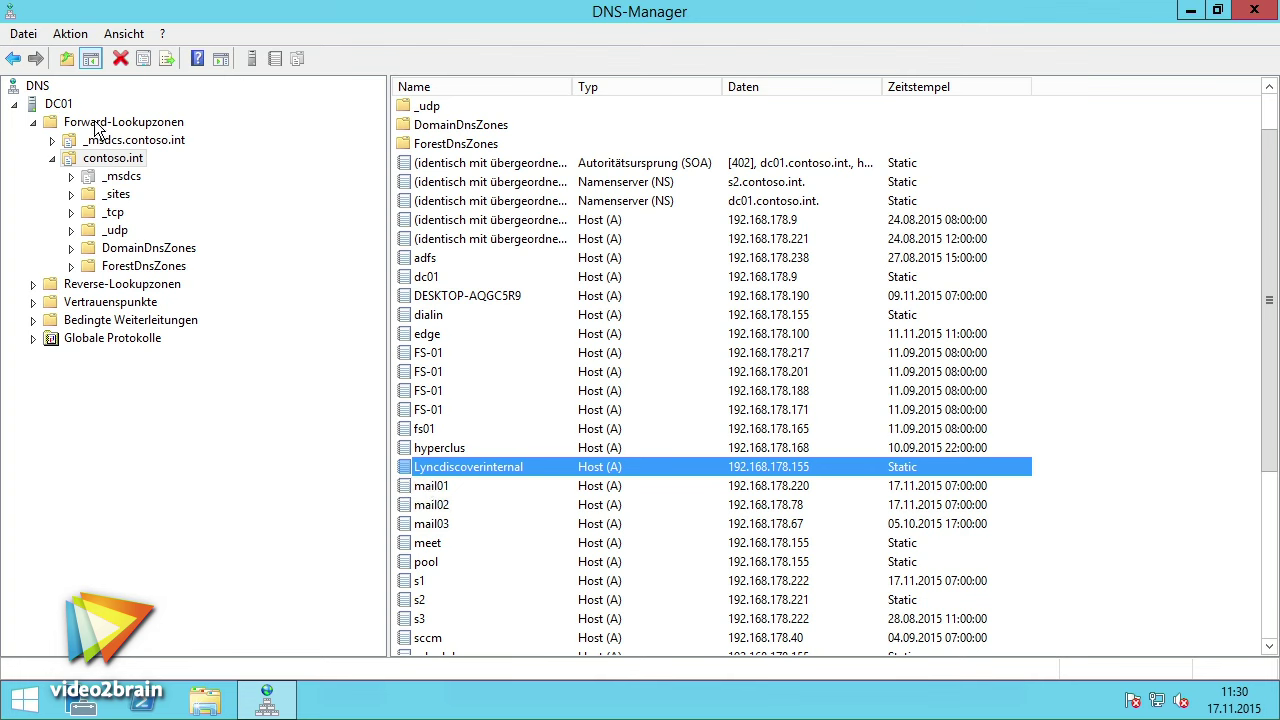
- Start a new service location (SRV) record in the contoso.int zone
right_click(108, 163)
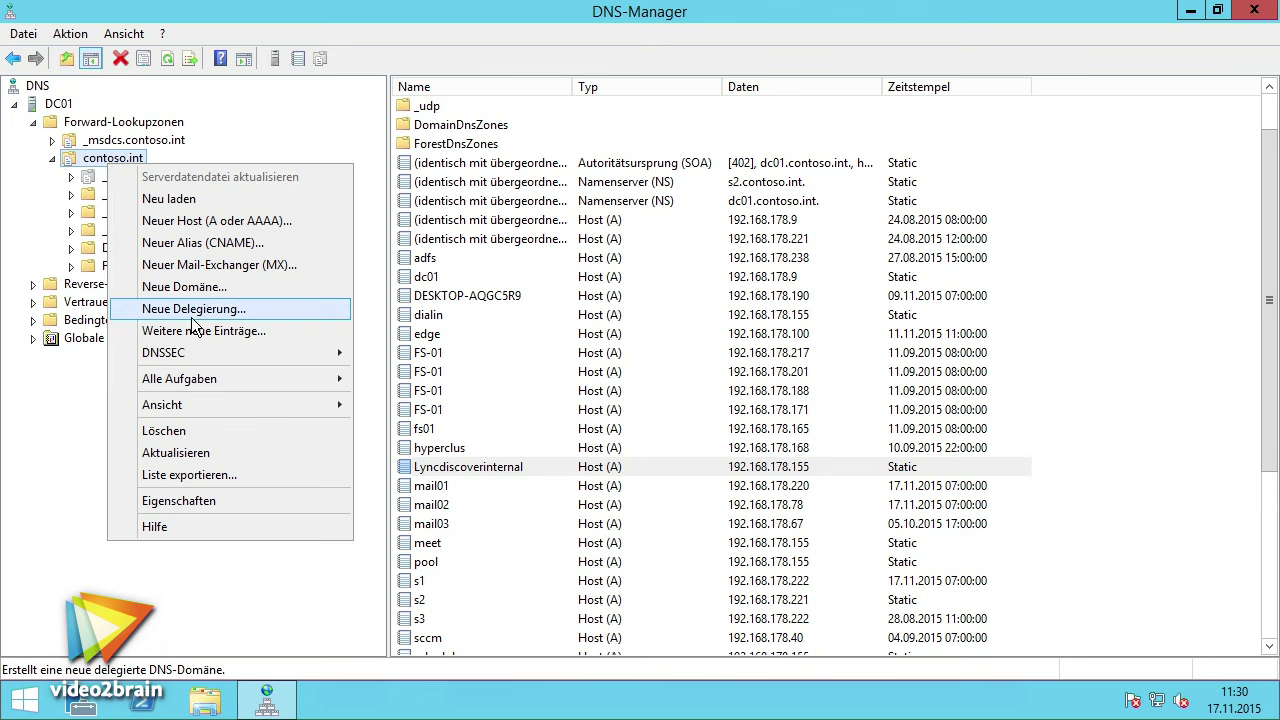
click(224, 335)
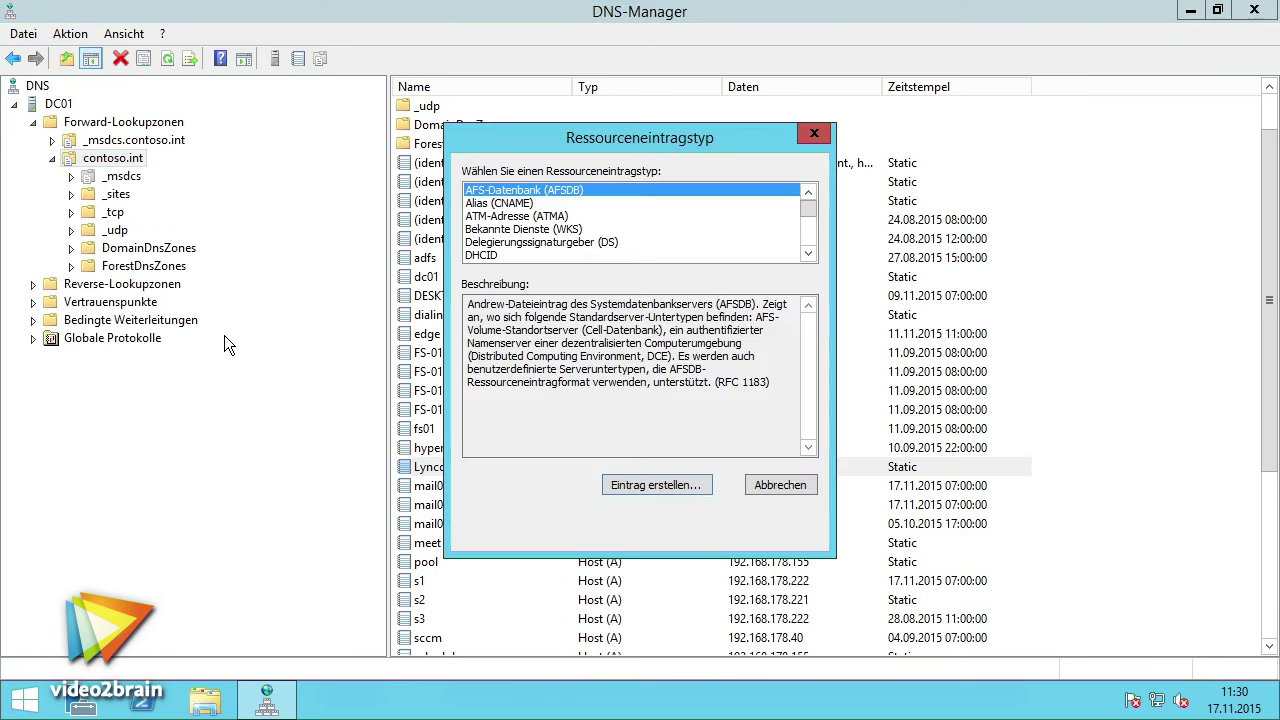
click(807, 254)
click(807, 254)
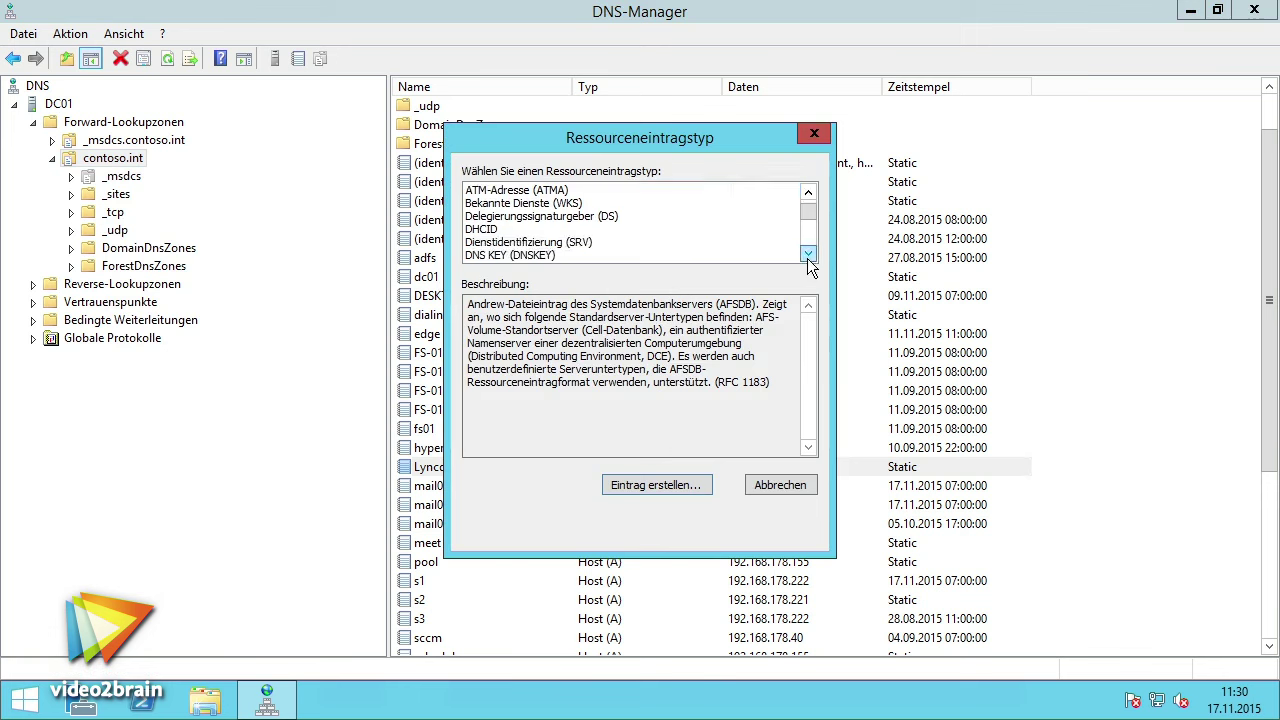
click(564, 244)
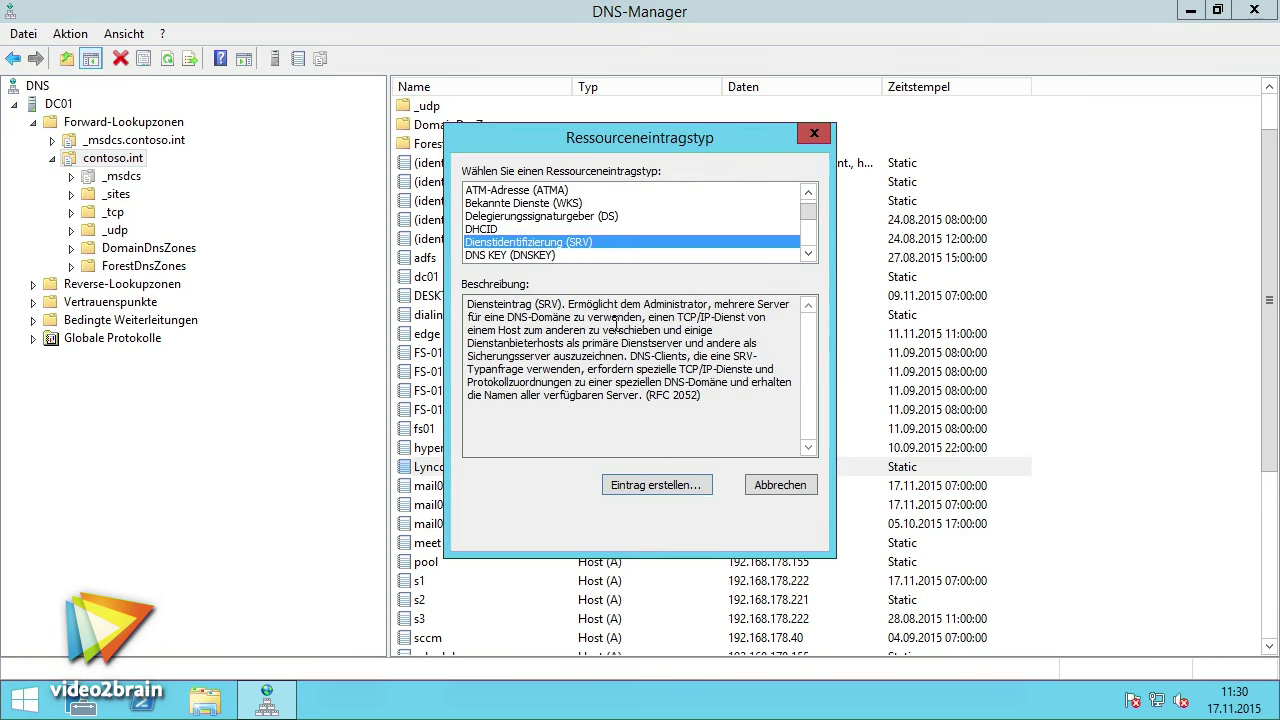
click(654, 487)
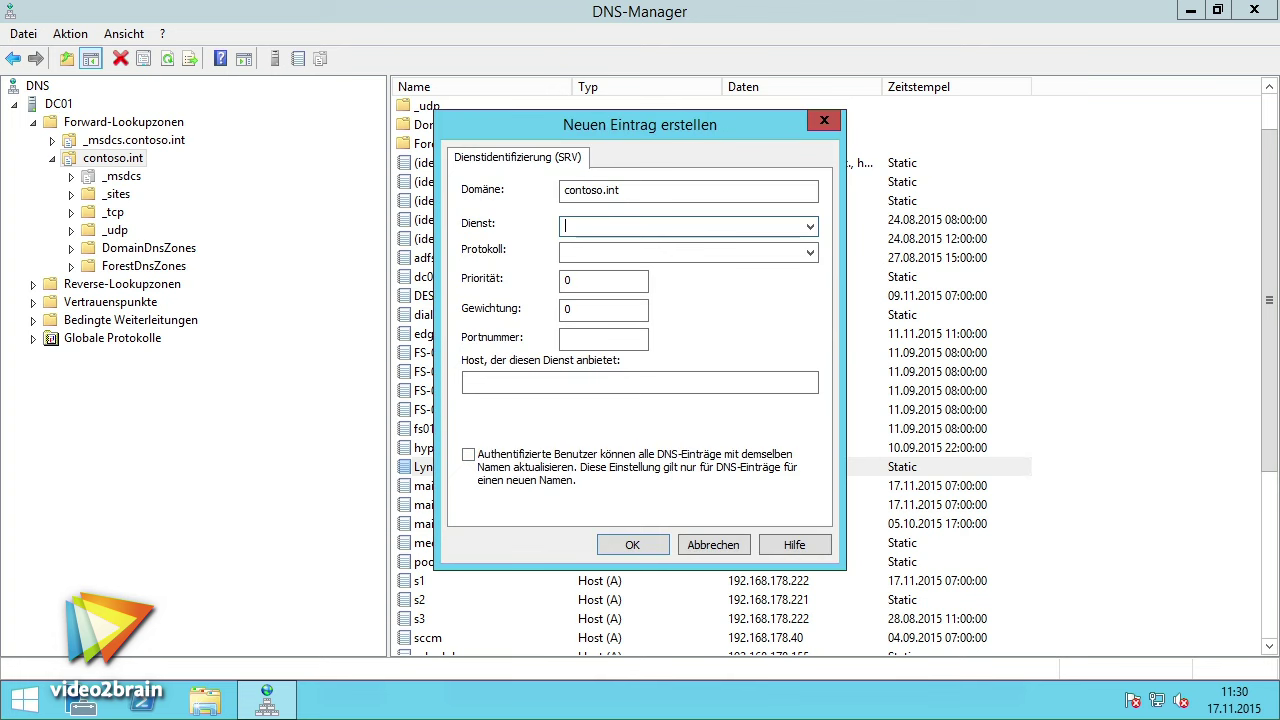
- Set the new SRV record's service to _sipinternaltls and its protocol to _tcp
right_click(567, 227)
click(622, 312)
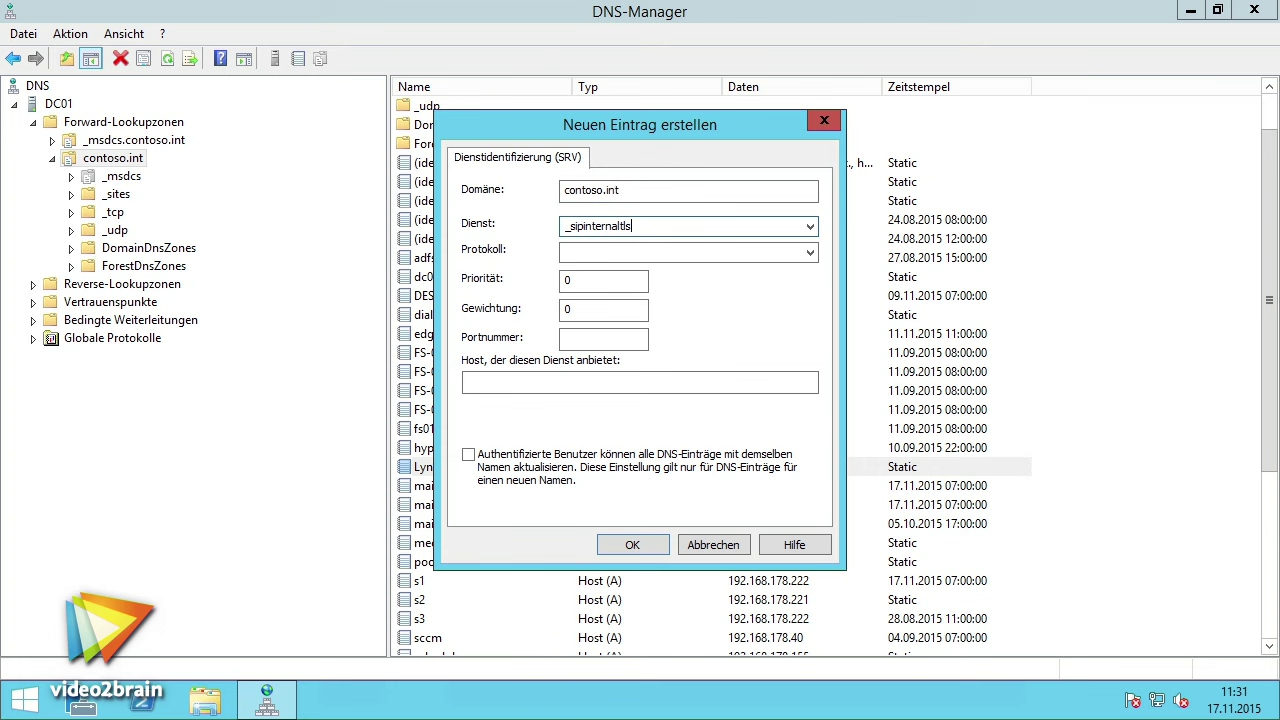
click(807, 253)
text(_tcp)
click(699, 351)
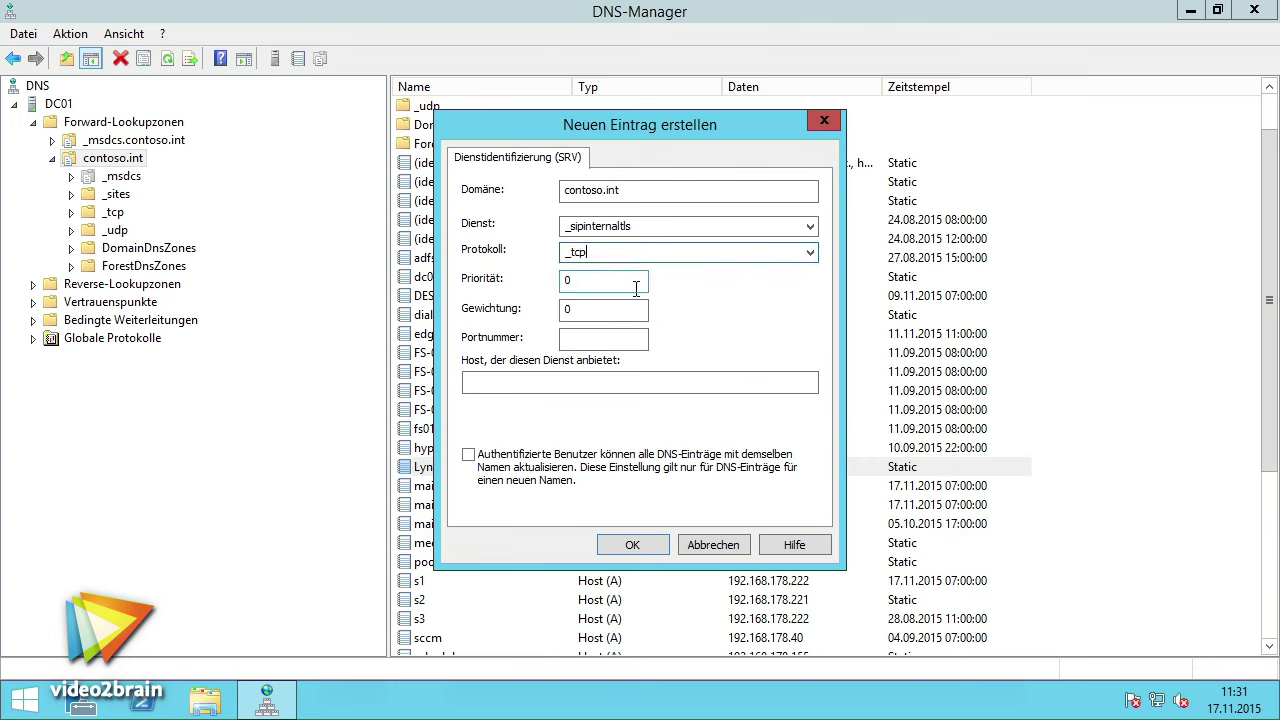
- Set the SRV record's port to 5061 and its host to ucc.contoso.int, create it, and close the record type dialog
click(593, 337)
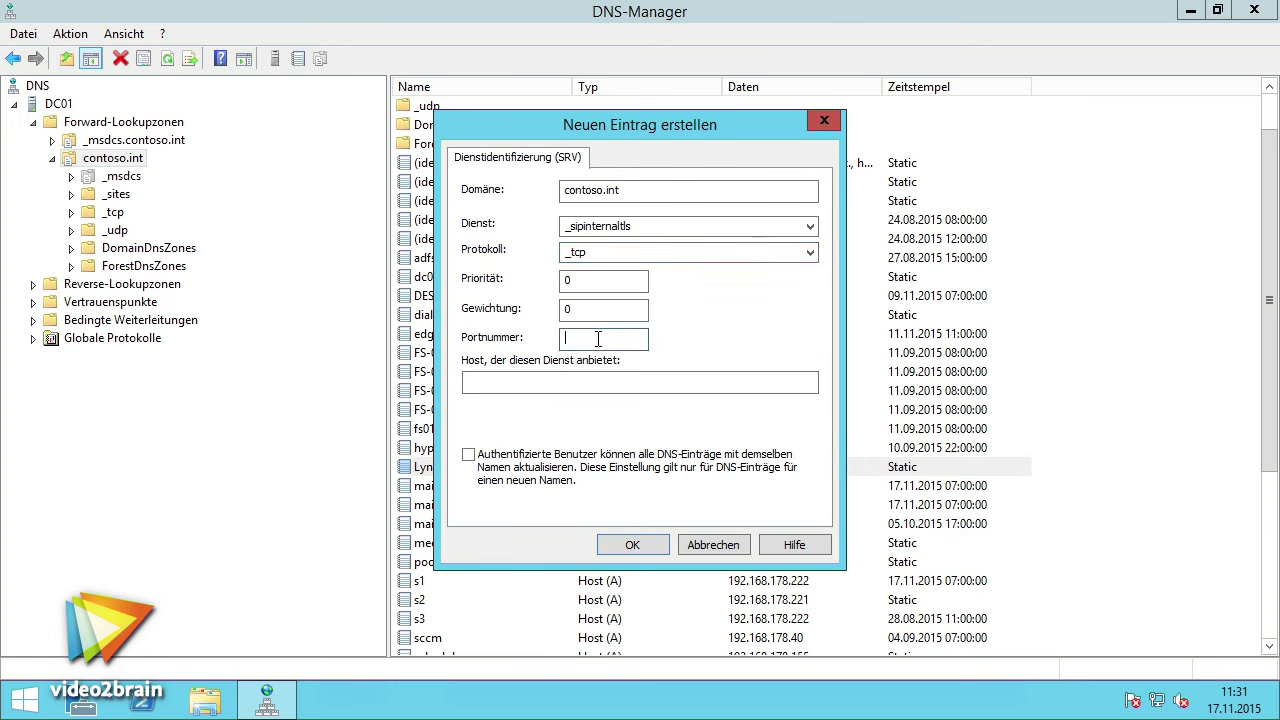
text(5061)
click(520, 385)
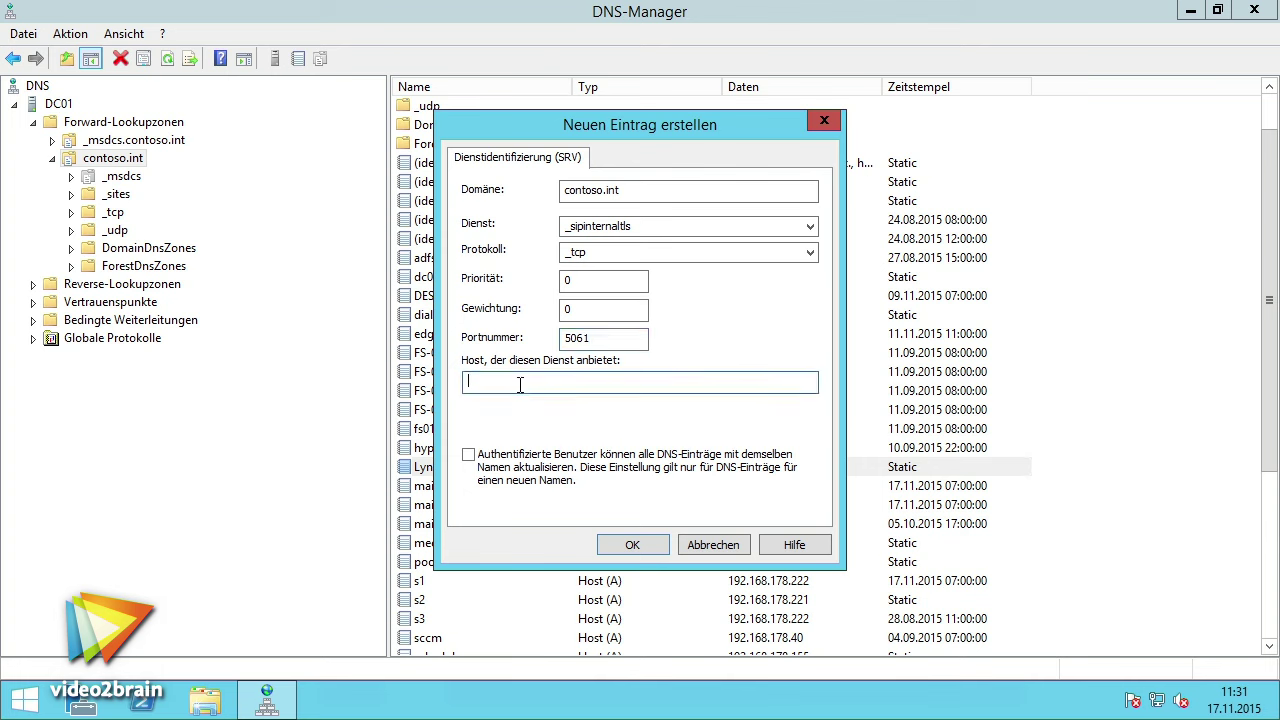
text(ucc.contoso.int)
click(637, 545)
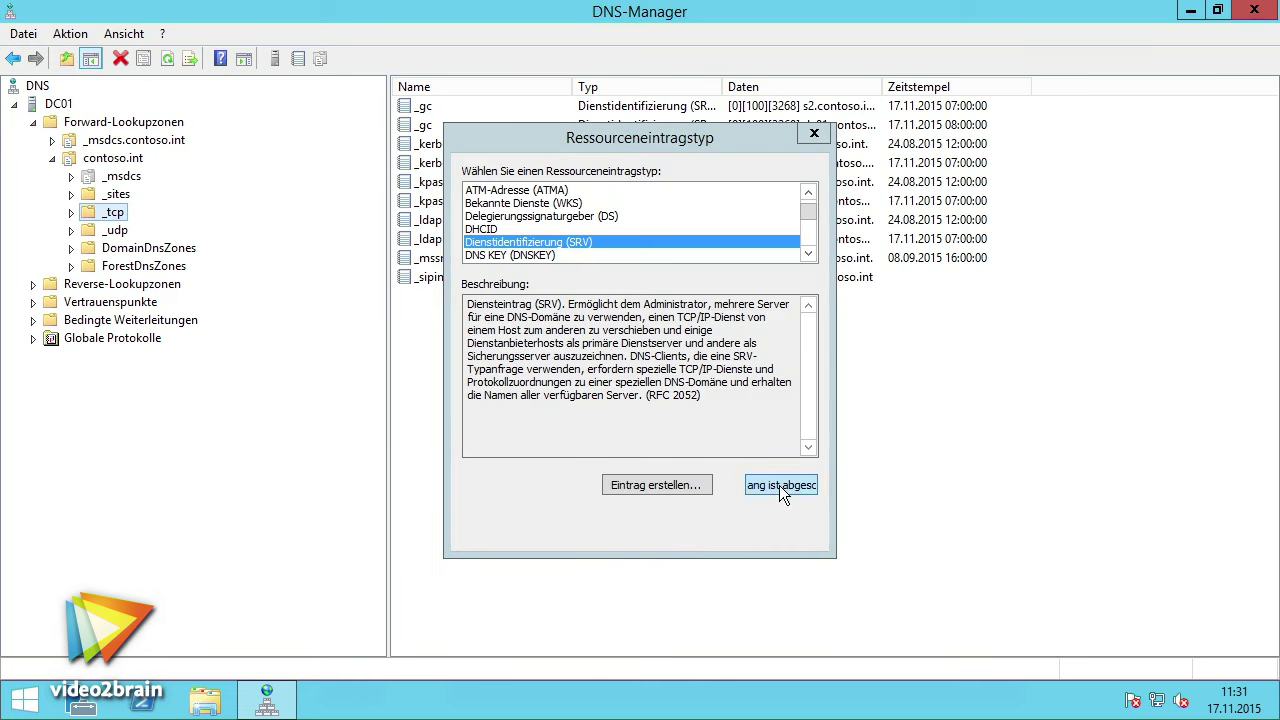
click(779, 485)
- Review the _sipinternaltls service record and the Lyncdiscoverinternal host record in the contoso.int zone
click(494, 279)
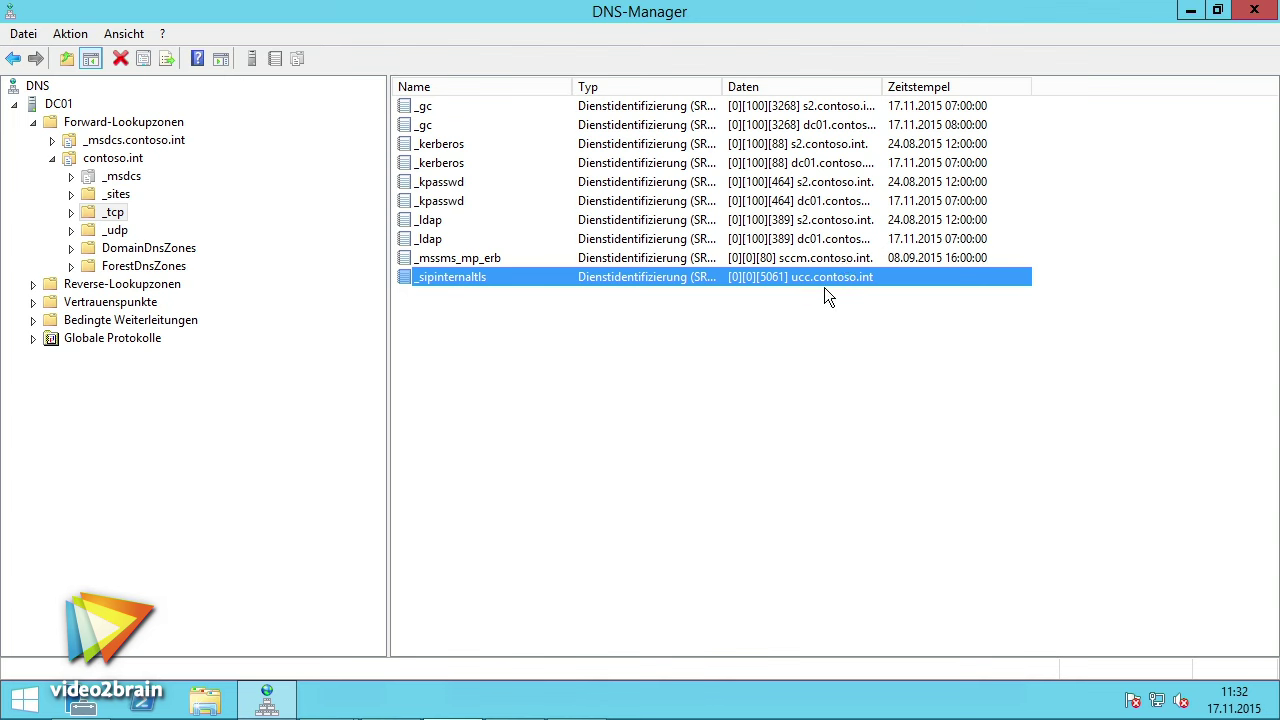
click(130, 160)
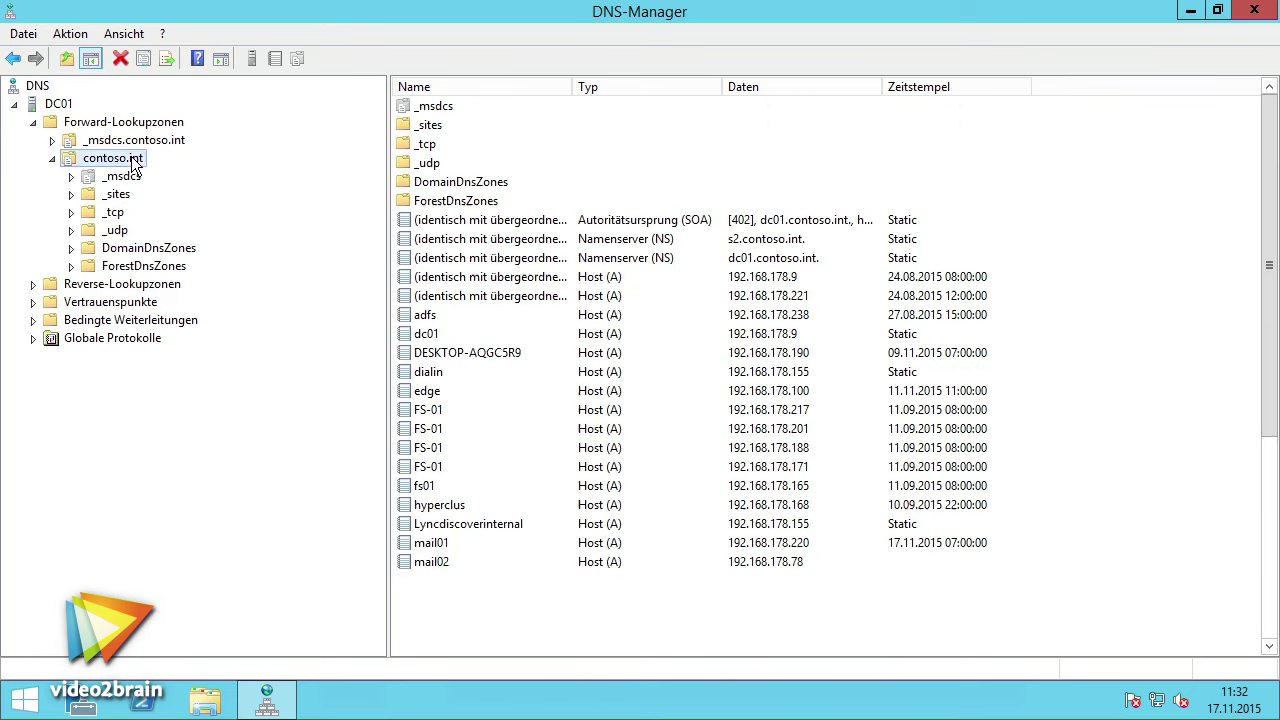
click(468, 525)
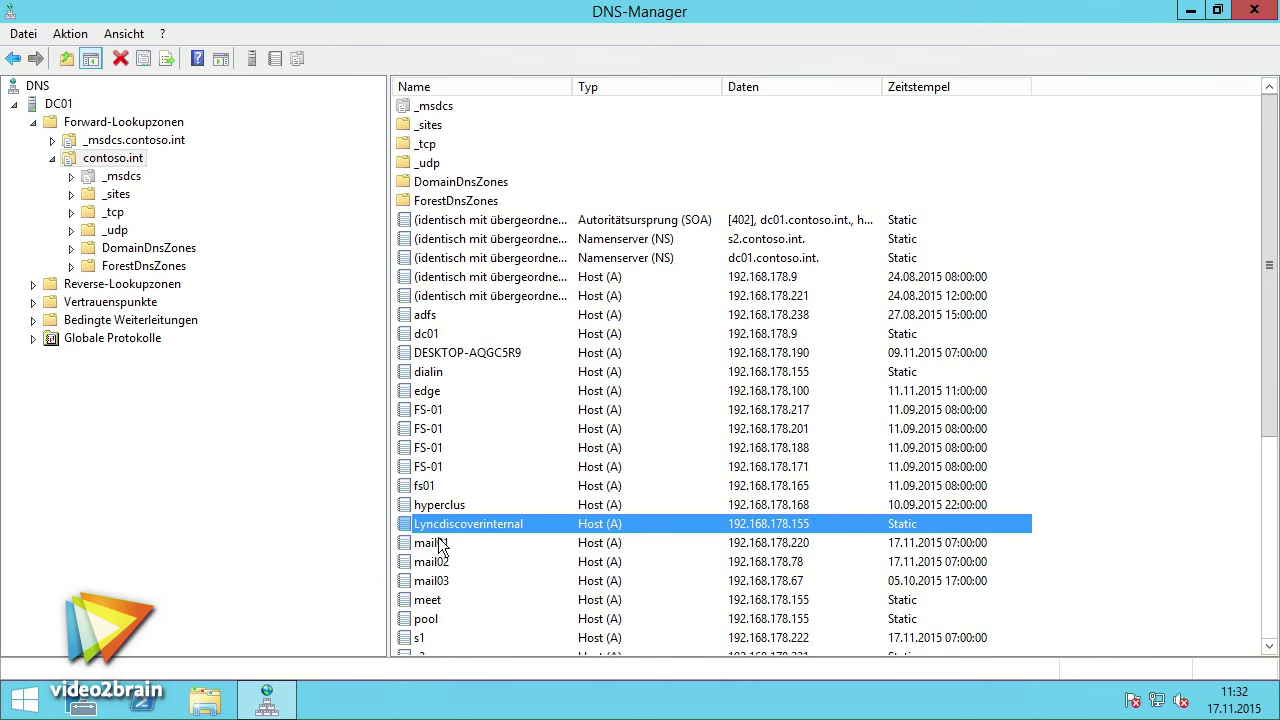